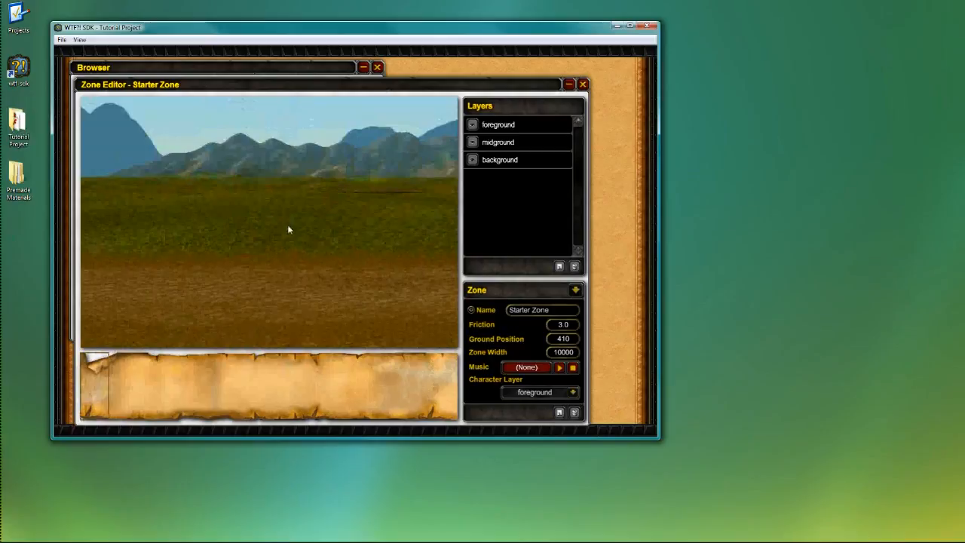
- Open the project's rsc/img/forest_zone image folder and arrange the zone editor window so the images stay accessible beside it
double_click(18, 130)
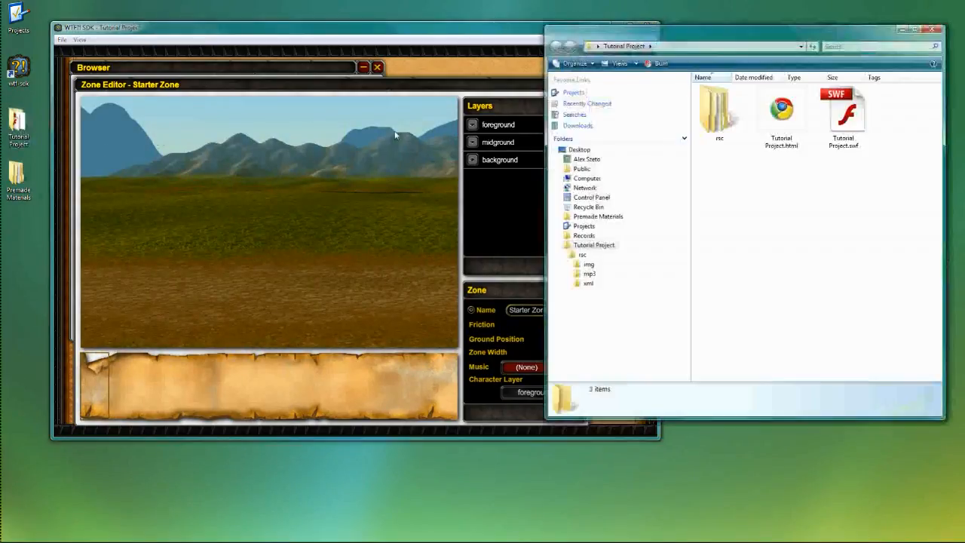
double_click(725, 125)
double_click(726, 129)
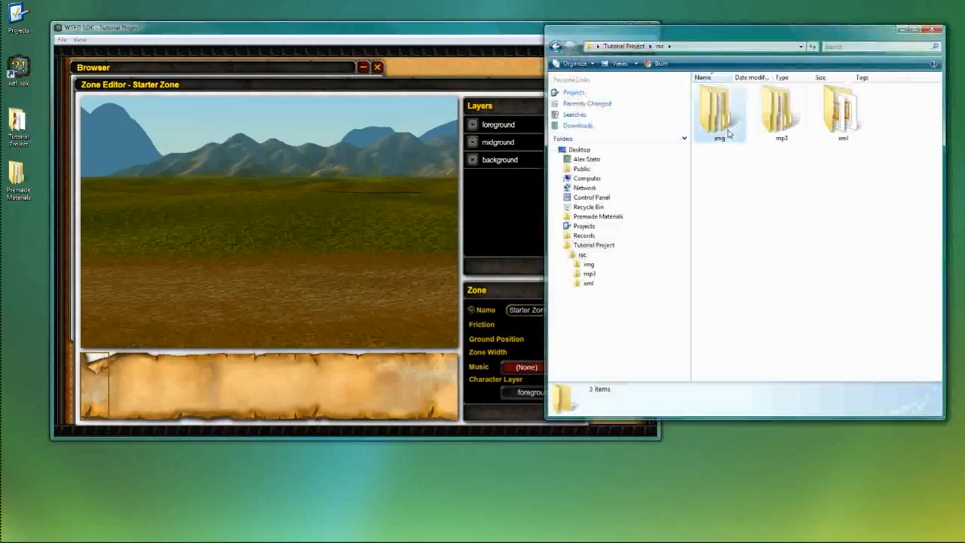
double_click(728, 115)
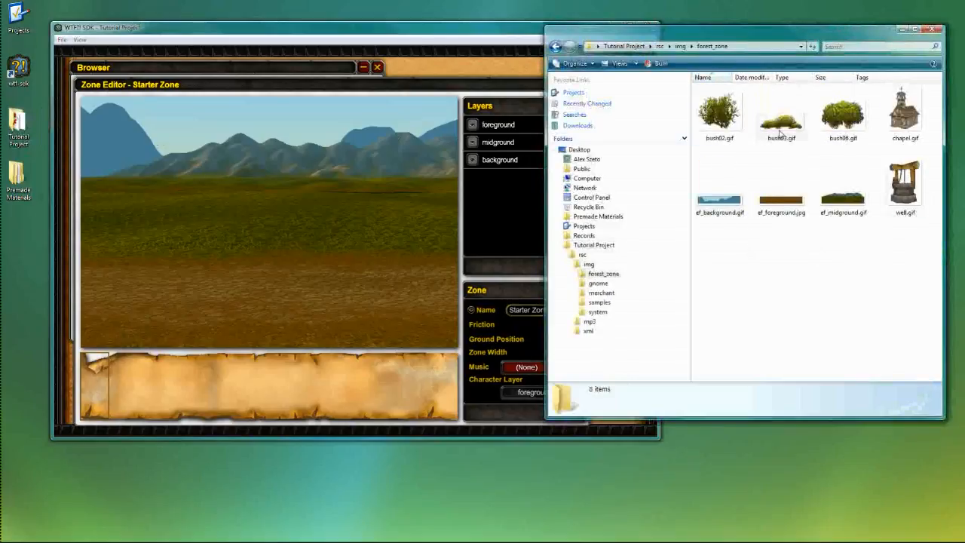
left_click(479, 36)
mouse_move(479, 36)
left_mouse_down()
mouse_move(446, 37)
mouse_move(474, 36)
left_mouse_up()
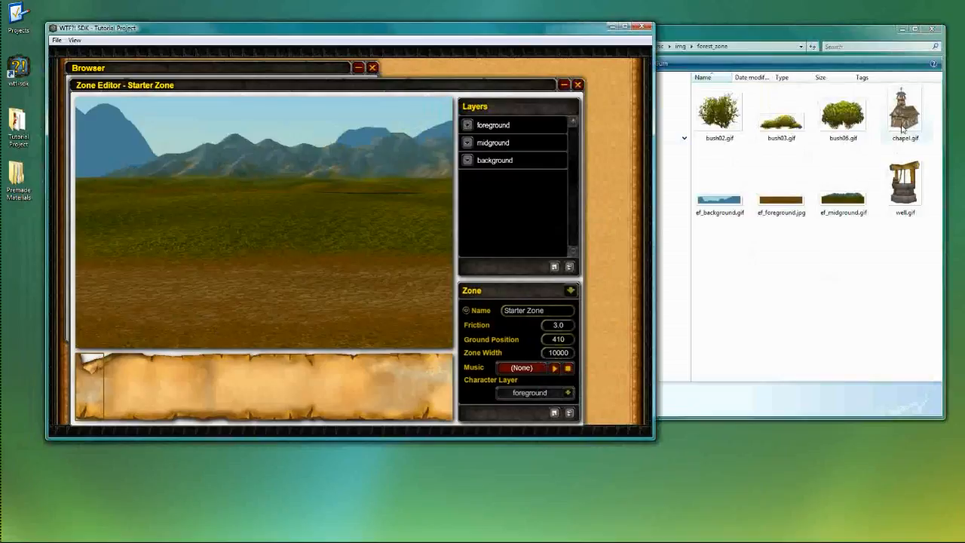
- Try to place the chapel and bush images in the zone without selecting a layer
left_click_drag(905, 115, 290, 250)
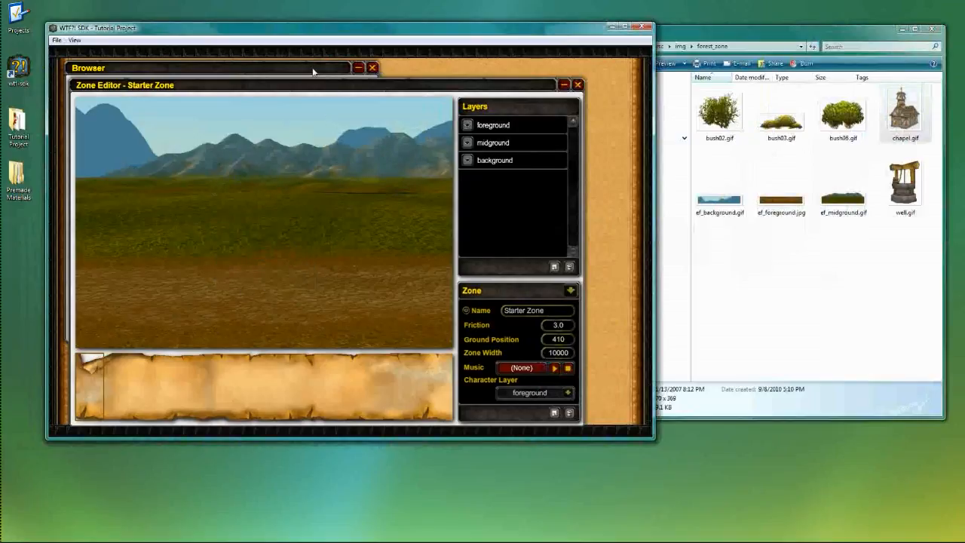
left_click_drag(902, 119, 247, 316)
left_click_drag(843, 119, 189, 276)
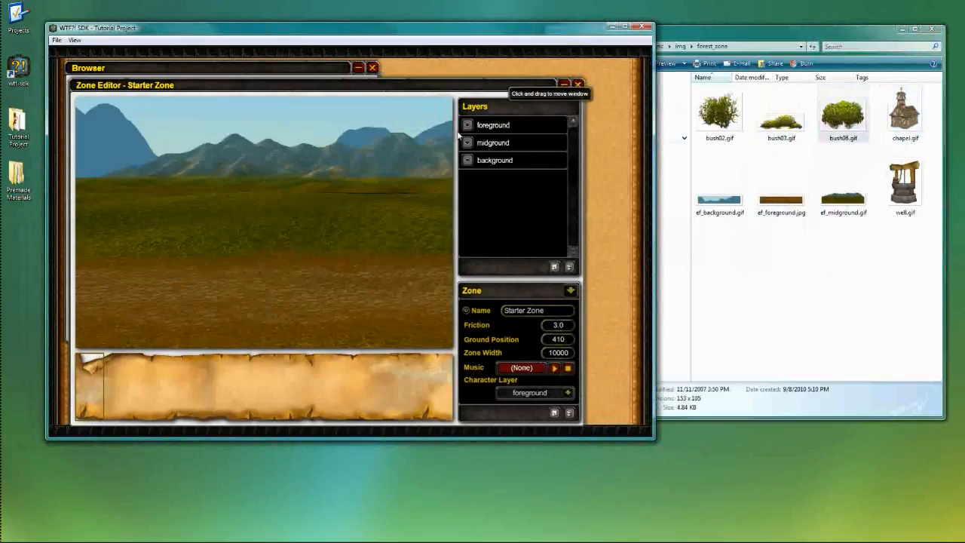
left_click_drag(735, 114, 301, 271)
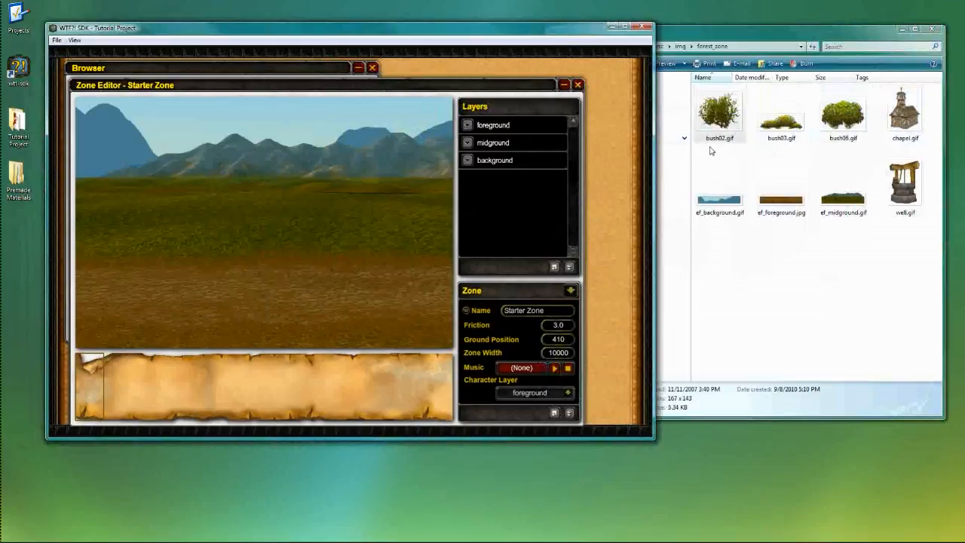
left_click_drag(784, 124, 309, 230)
left_click_drag(843, 117, 254, 259)
left_click_drag(904, 113, 273, 225)
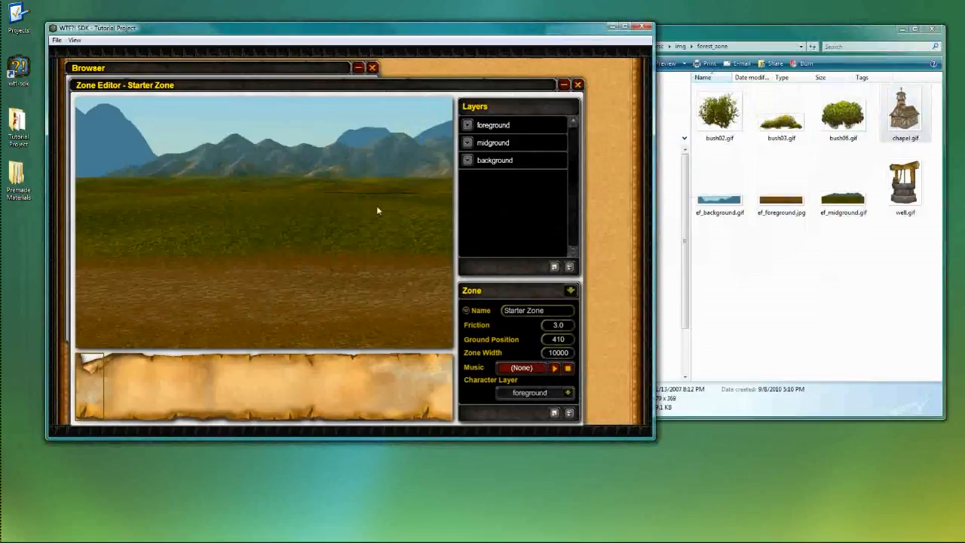
- Place chapel.gif on the midground layer and shift it toward the zone's left side
left_click_drag(441, 36, 444, 31)
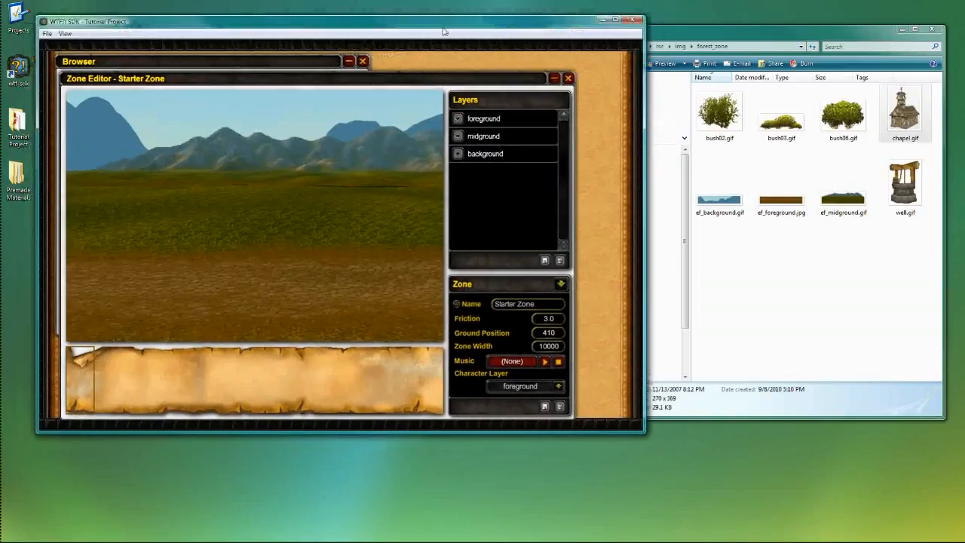
left_click(511, 137)
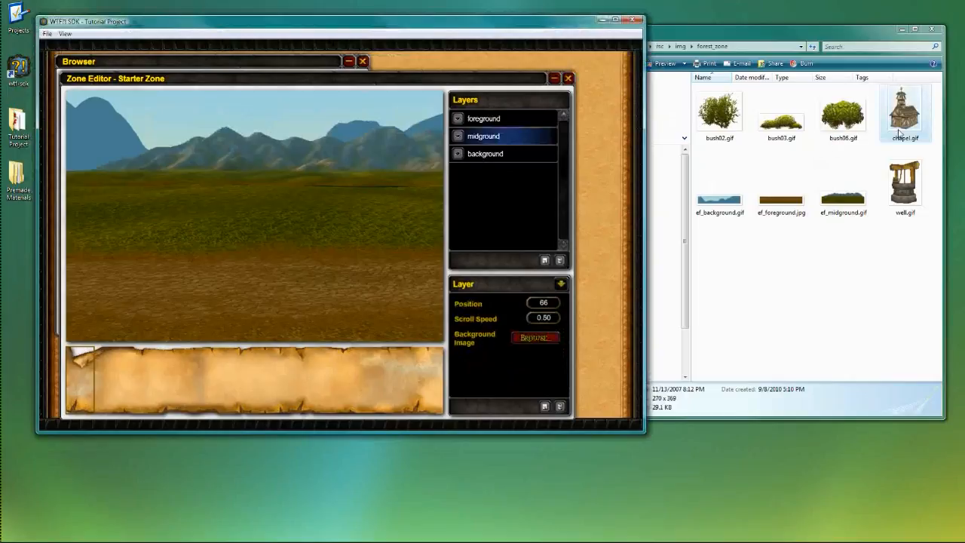
left_click_drag(897, 129, 202, 221)
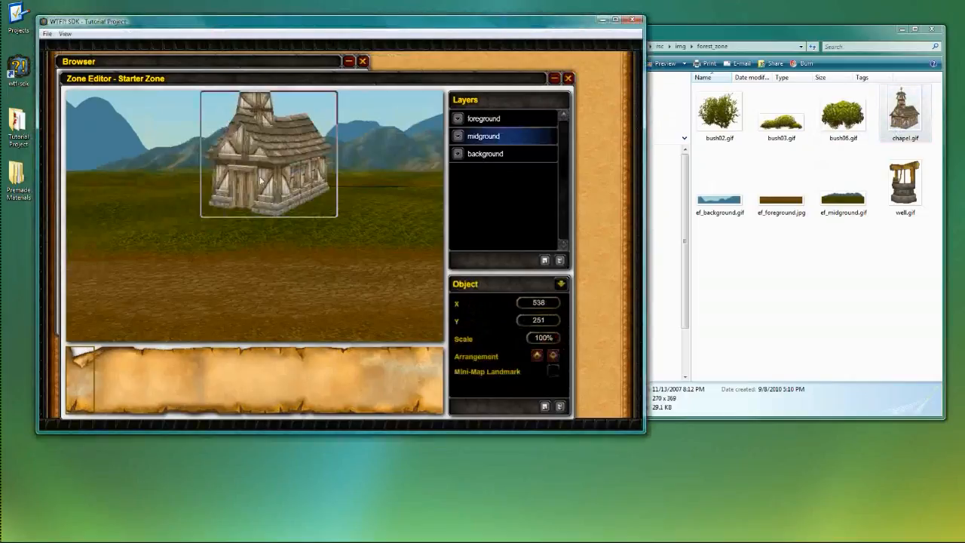
left_click_drag(259, 179, 170, 181)
- Add bush06.gif and bush03.gif to the midground and arrange them on either side of the chapel
left_click_drag(842, 113, 329, 208)
left_click_drag(781, 117, 266, 199)
left_click_drag(242, 232, 147, 218)
left_click_drag(333, 196, 312, 213)
mouse_move(193, 175)
left_mouse_down()
mouse_move(344, 177)
mouse_move(210, 161)
mouse_move(219, 166)
mouse_move(193, 178)
left_mouse_up()
left_click_drag(306, 197, 292, 209)
- Scale the chapel to 80% and reposition it with the bushes close against its base
left_click(245, 175)
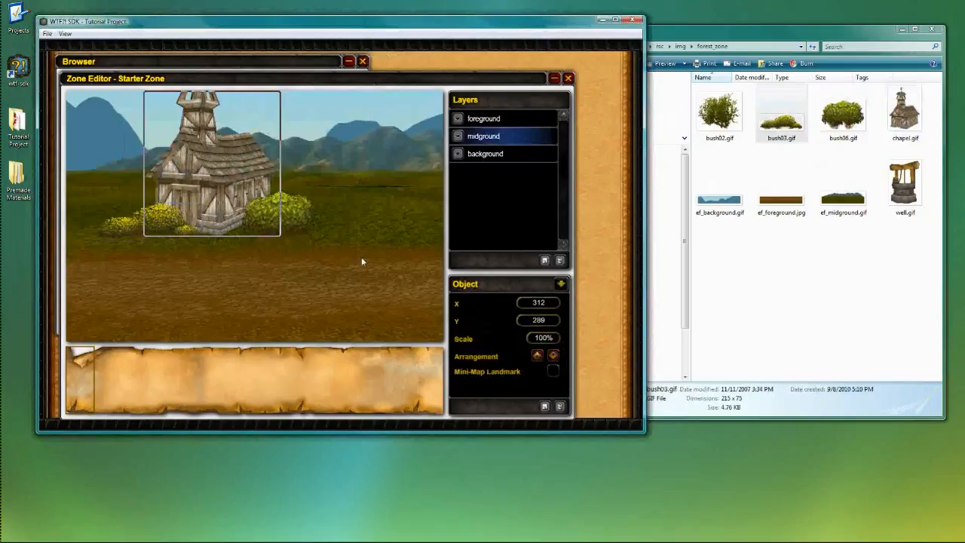
left_click_drag(545, 338, 530, 339)
left_click_drag(220, 174, 230, 203)
left_click(277, 211)
left_click_drag(147, 220, 143, 223)
left_click(354, 217)
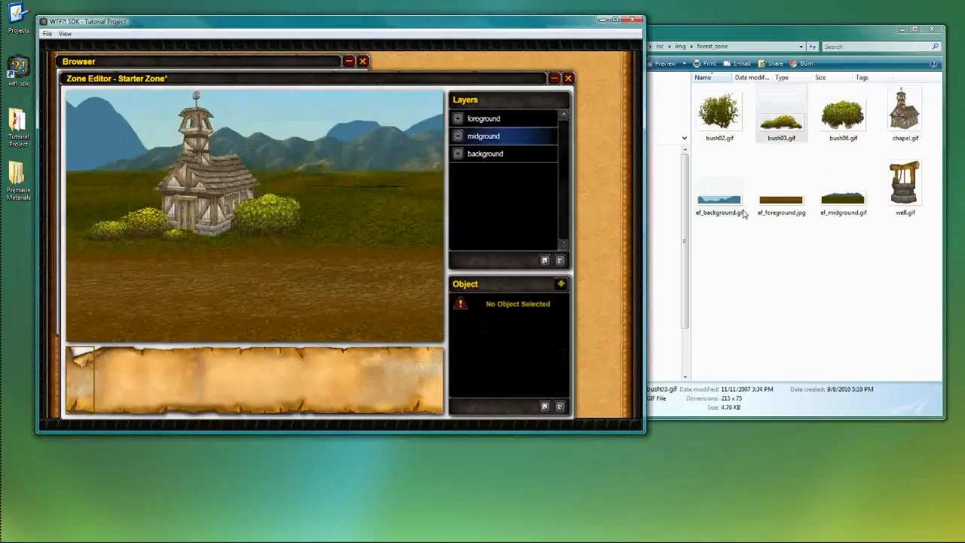
- Add bush02.gif to the midground, send it back in the arrangement and position it behind the chapel's right side
left_click_drag(719, 113, 247, 195)
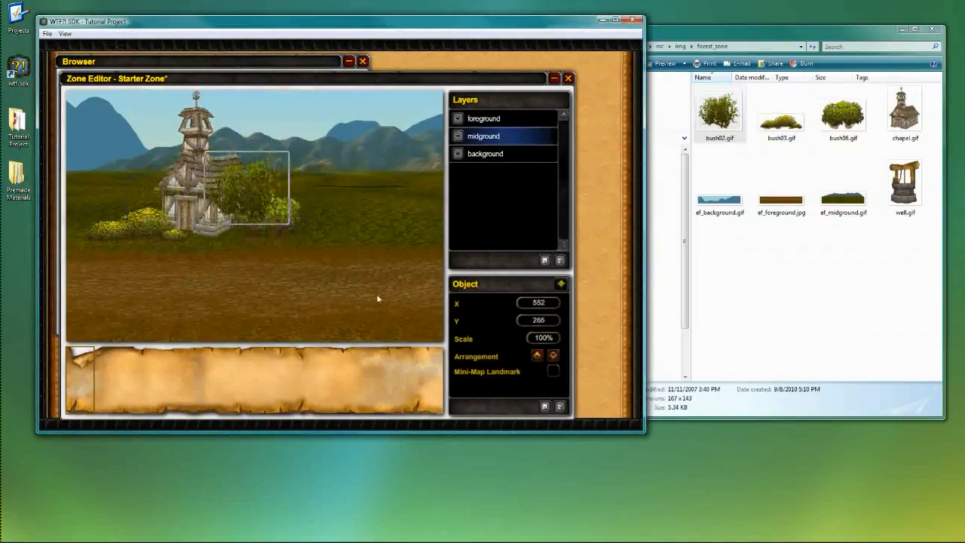
left_click(553, 357)
left_click_drag(262, 165, 277, 178)
left_click(345, 324)
- Place well.gif in an empty stretch of the midground further right in the zone and scale it to 75%
left_click_drag(87, 371, 137, 363)
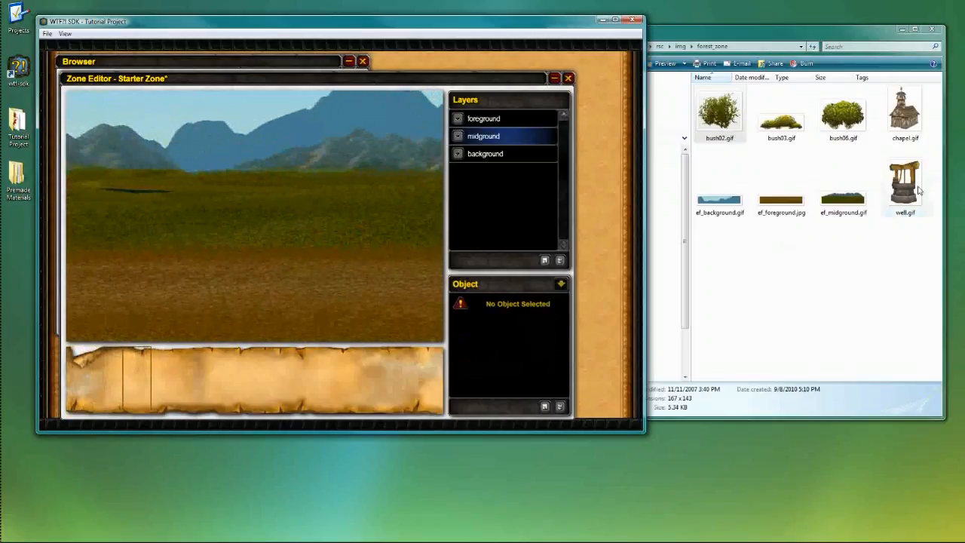
left_click_drag(895, 198, 258, 208)
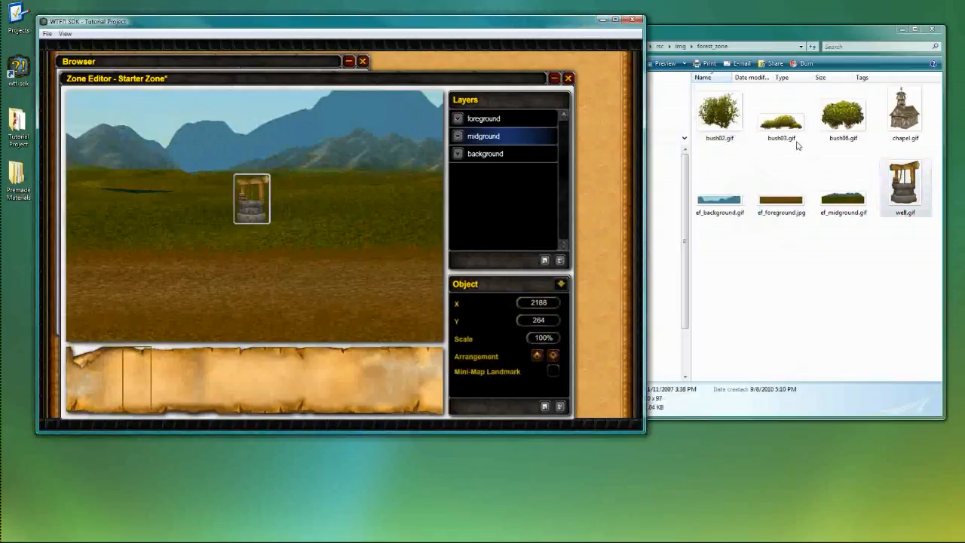
left_click_drag(247, 217, 253, 208)
left_click_drag(549, 337, 549, 354)
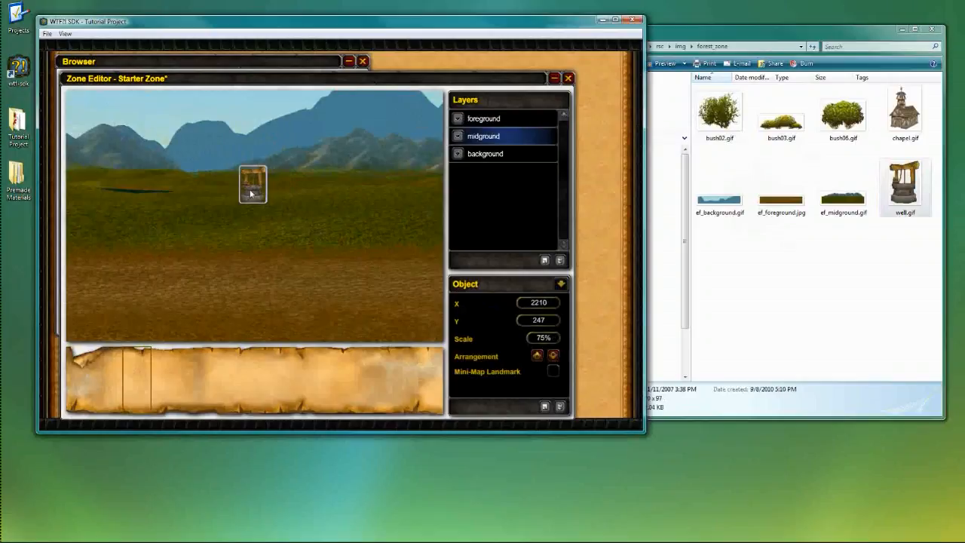
left_click(289, 201)
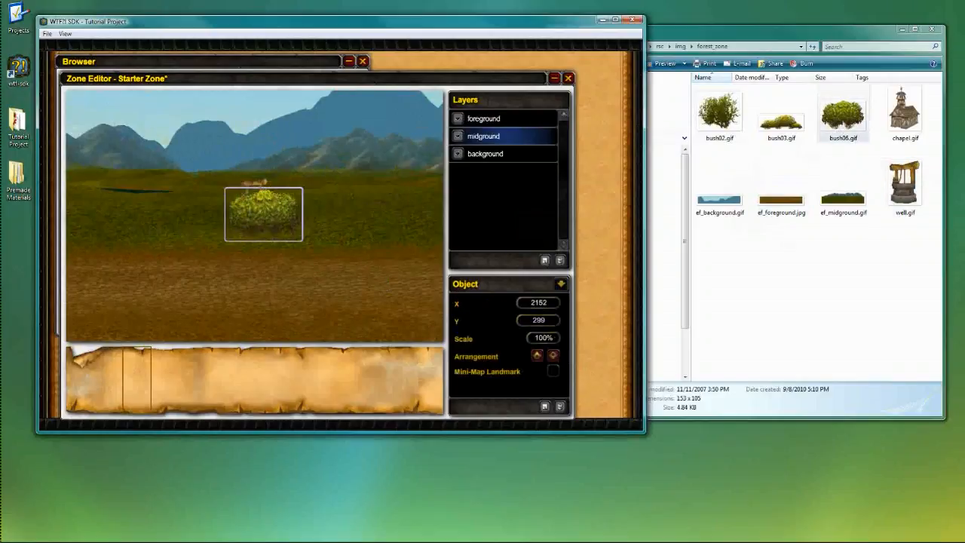
- Scale the bush06.gif bush at the well to 35% and position it at the well's lower right
left_click_drag(549, 338, 549, 360)
left_click_drag(223, 195, 254, 210)
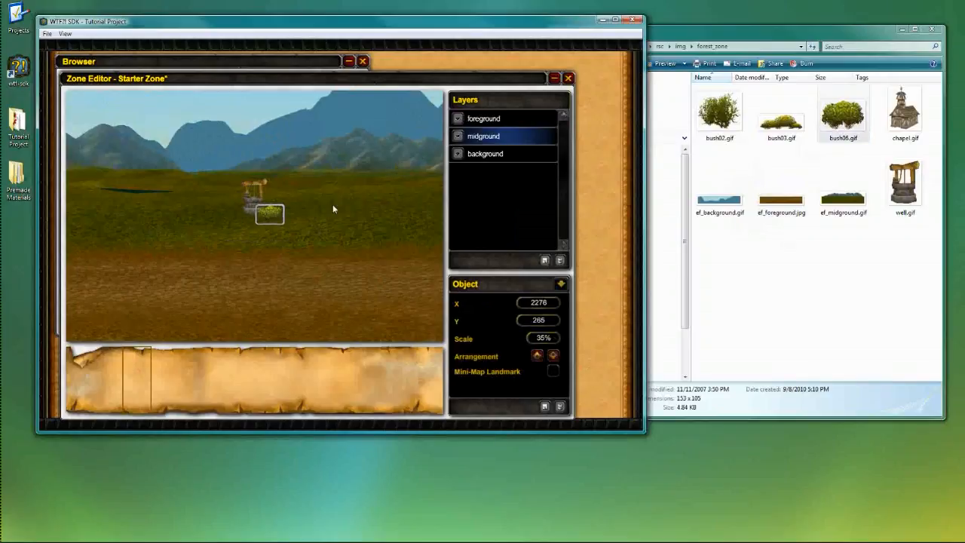
left_click(334, 208)
- Add bush02.gif at 30% scale to the well's left and send it back in the arrangement
left_click_drag(737, 129, 199, 228)
mouse_move(558, 341)
left_mouse_down()
mouse_move(556, 359)
mouse_move(553, 341)
left_mouse_up()
left_click(253, 236)
left_click_drag(174, 183, 238, 212)
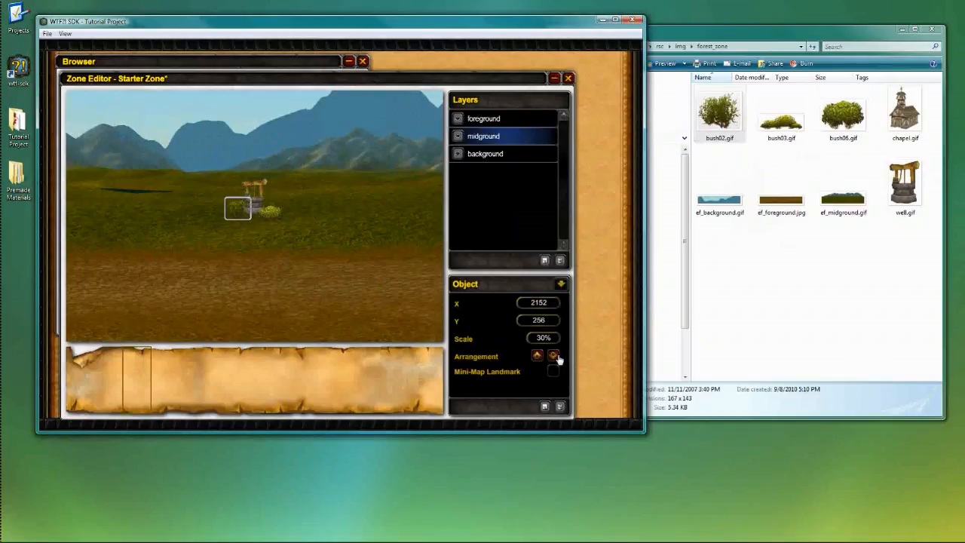
left_click(383, 285)
- Shift the small bush right of the well, set the well's scale to 100% and reposition it between the bushes
left_click(273, 216)
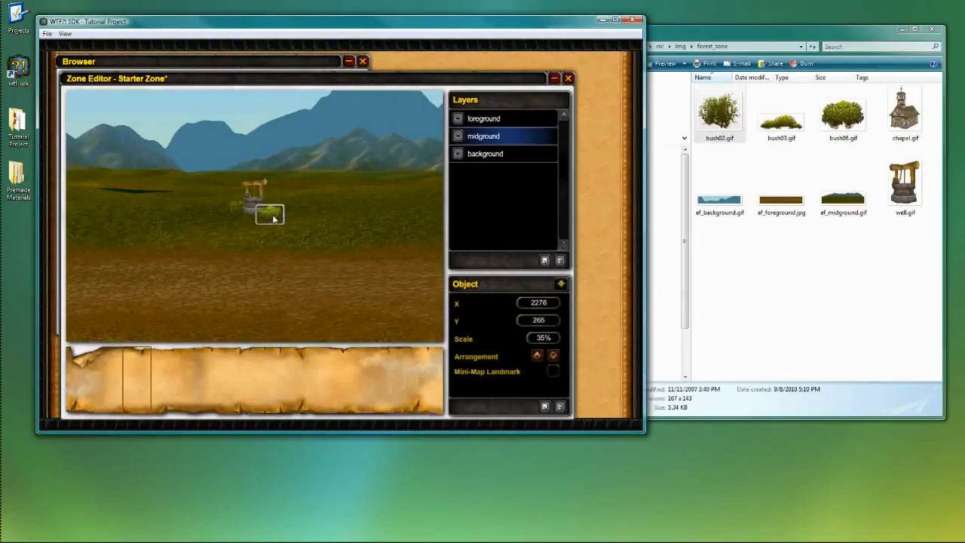
left_click(253, 196)
double_click(543, 337)
type("100")
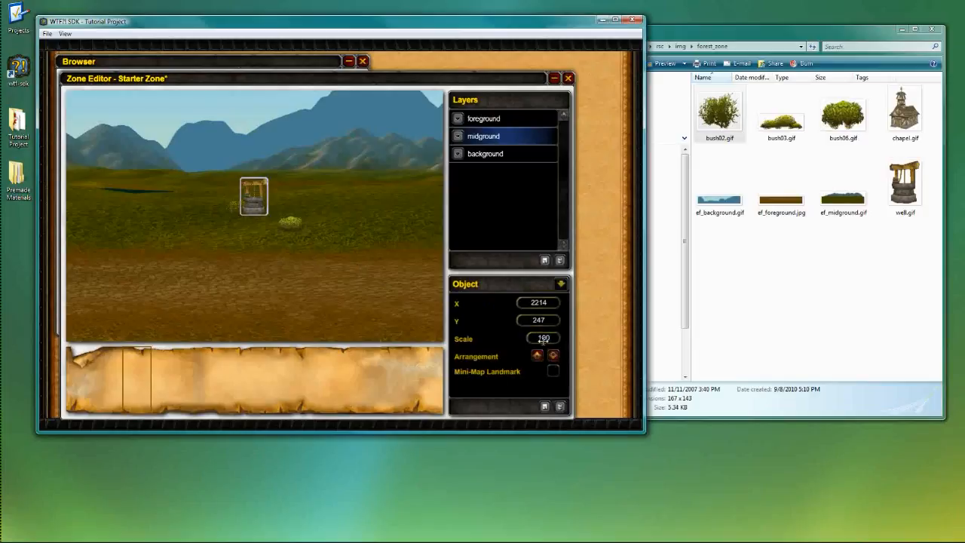
key("Return")
mouse_move(262, 218)
left_mouse_down()
mouse_move(271, 217)
mouse_move(242, 209)
mouse_move(251, 215)
left_mouse_up()
left_click(302, 221)
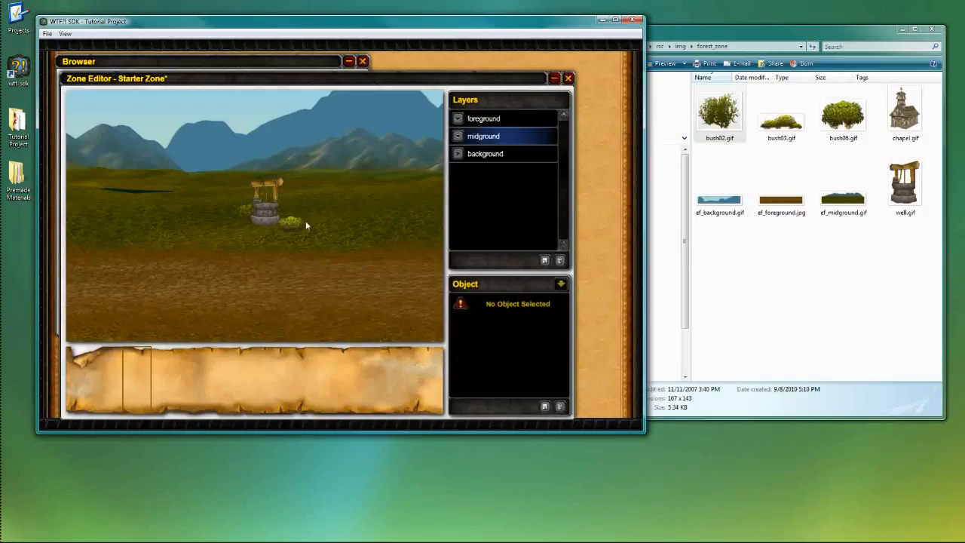
- Scale the bush right of the well to 55%, move it against the well, and add bush03.gif on the well's left
scroll(544, 340, "up", 2)
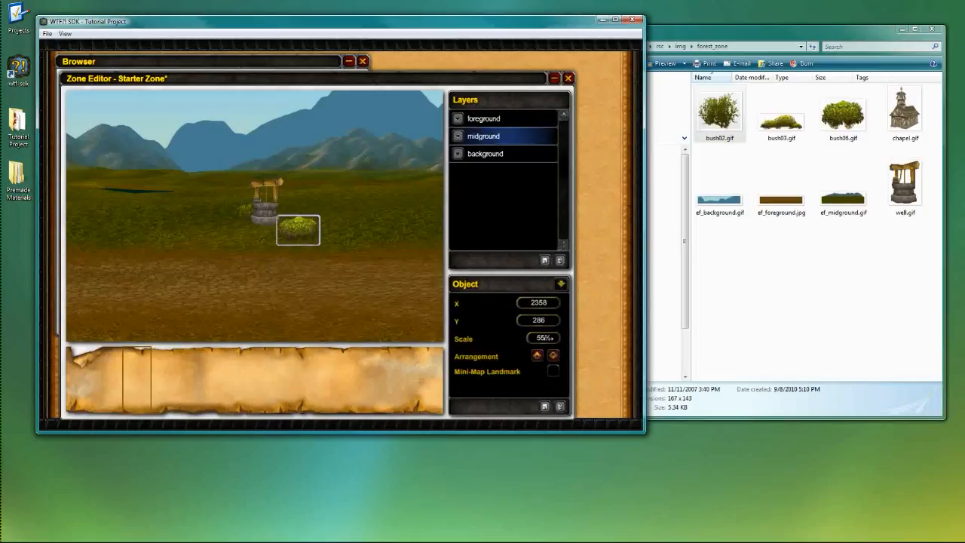
left_click_drag(300, 232, 289, 224)
left_click(343, 217)
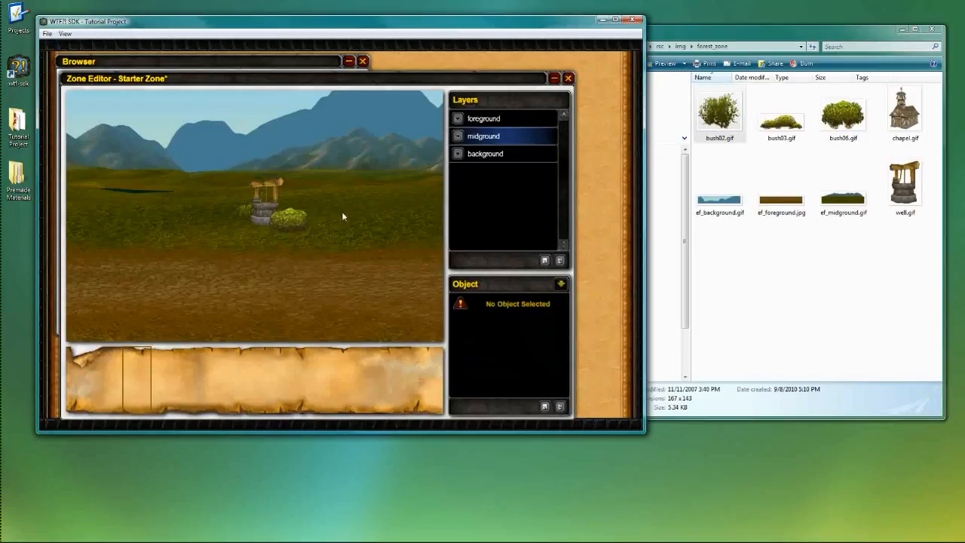
left_click_drag(781, 119, 240, 223)
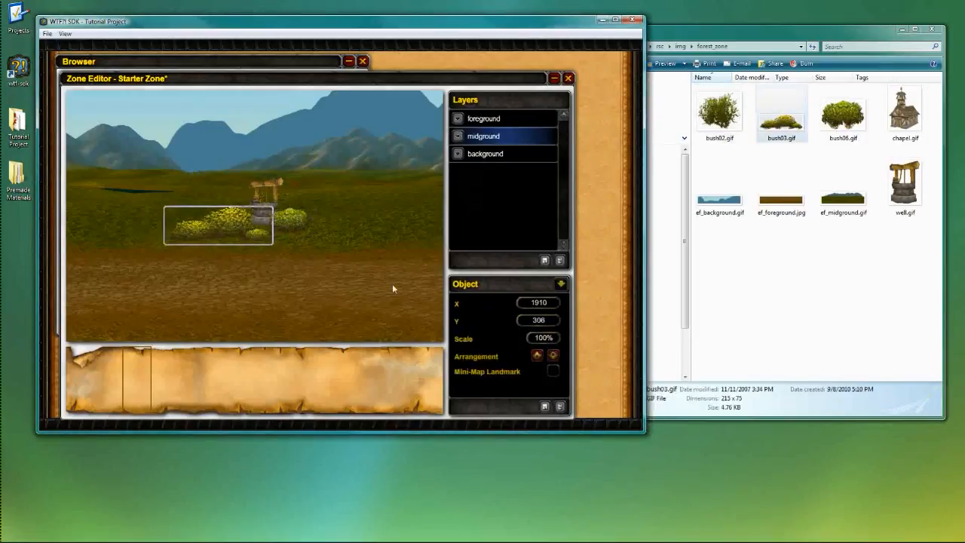
left_click(351, 244)
- Mark both the chapel and the well as mini-map landmarks
left_click_drag(142, 386, 77, 413)
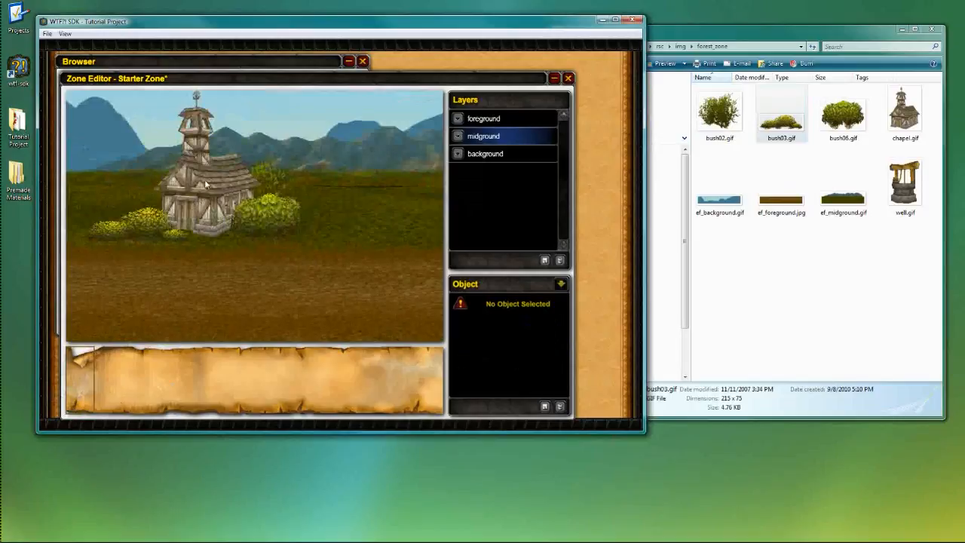
left_click(206, 204)
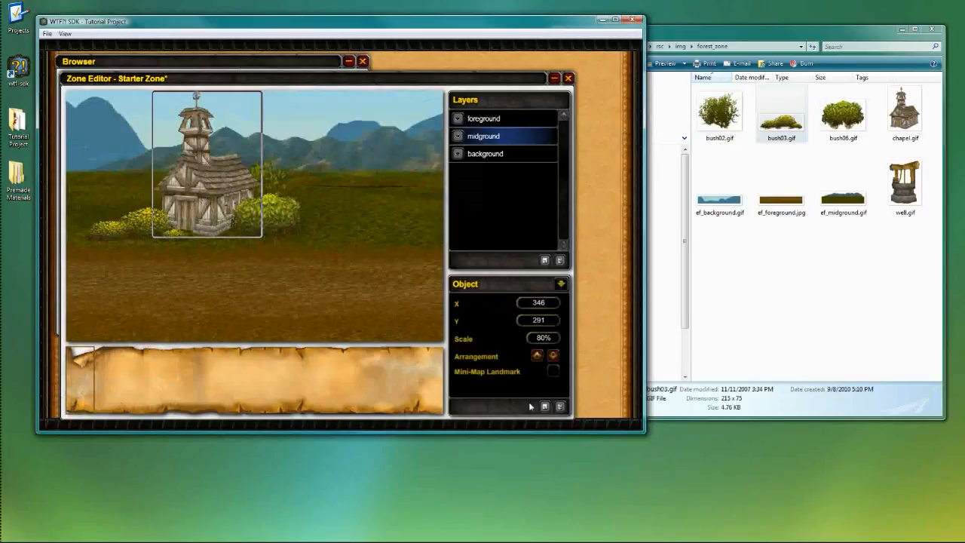
left_click(553, 371)
left_click_drag(85, 384, 132, 381)
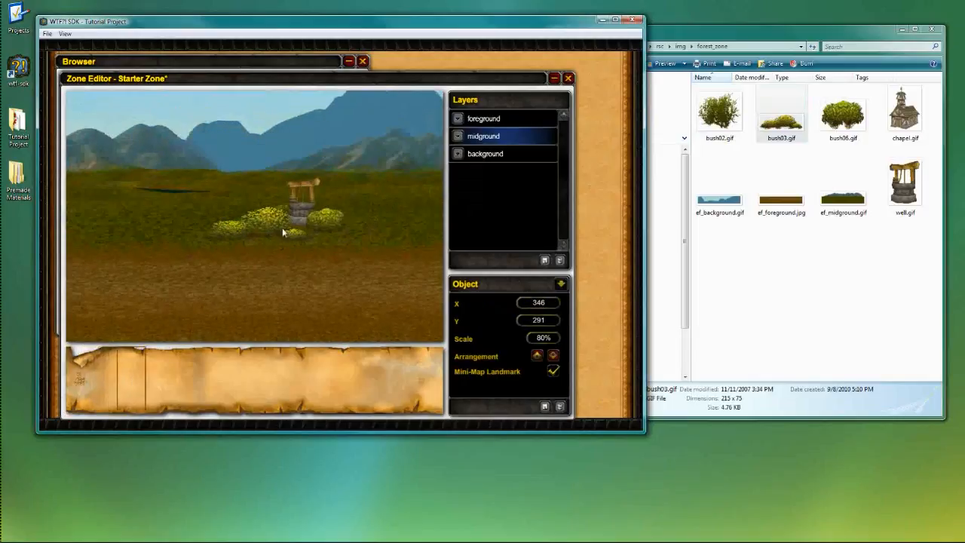
left_click(296, 196)
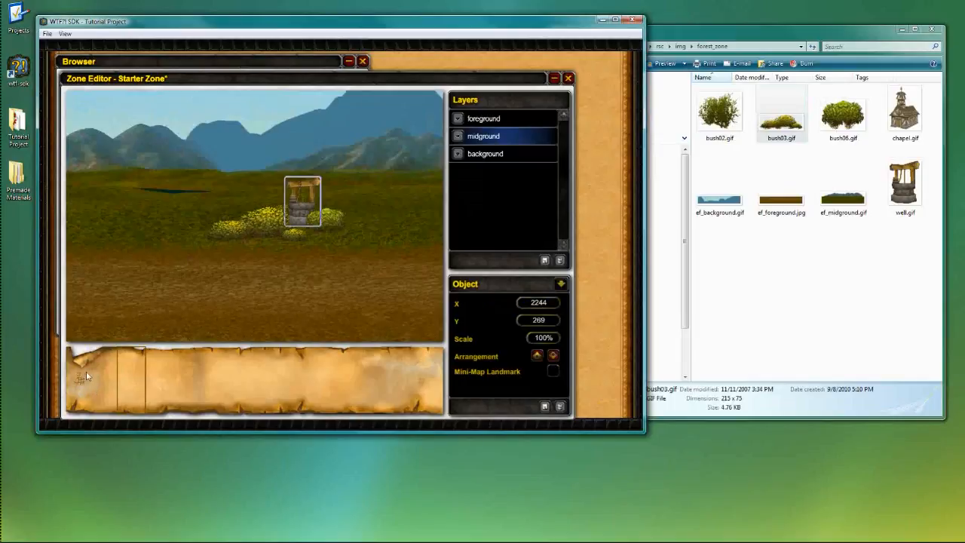
mouse_move(130, 384)
left_mouse_down()
mouse_move(99, 382)
mouse_move(129, 381)
left_mouse_up()
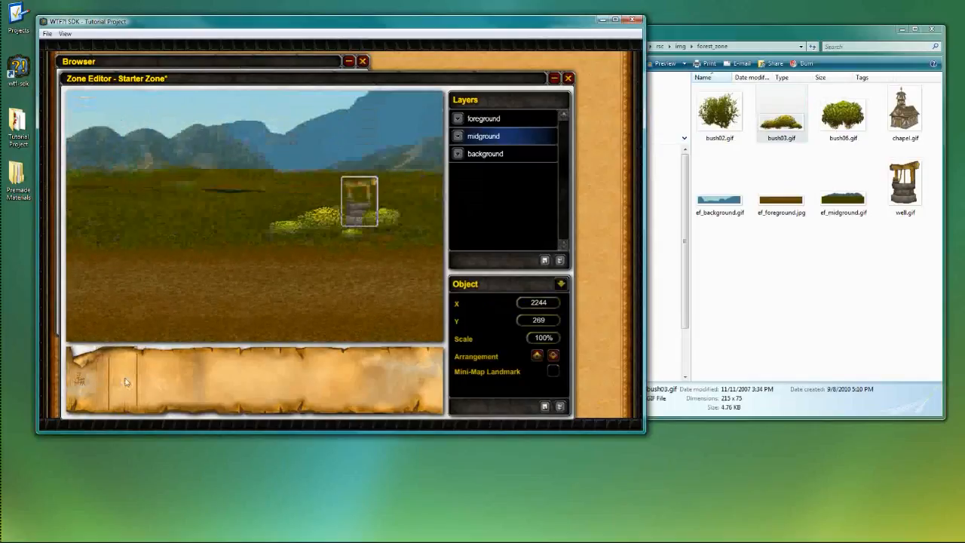
left_click(553, 371)
- Check the chapel and well landmarks by moving between them on the mini-map
left_click_drag(129, 384, 37, 410)
left_click(199, 187)
left_click_drag(75, 385, 150, 382)
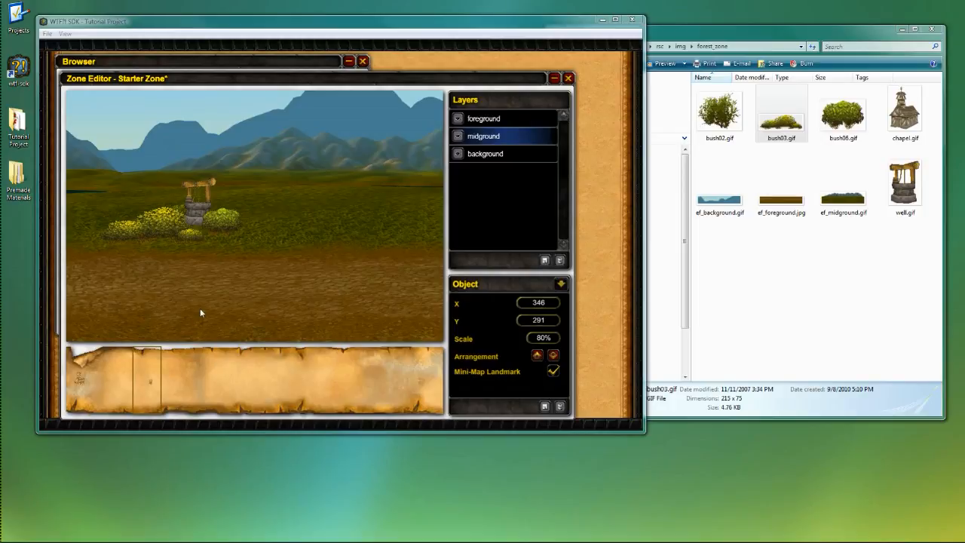
left_click(161, 358)
left_click_drag(113, 369, 74, 366)
left_click(261, 304)
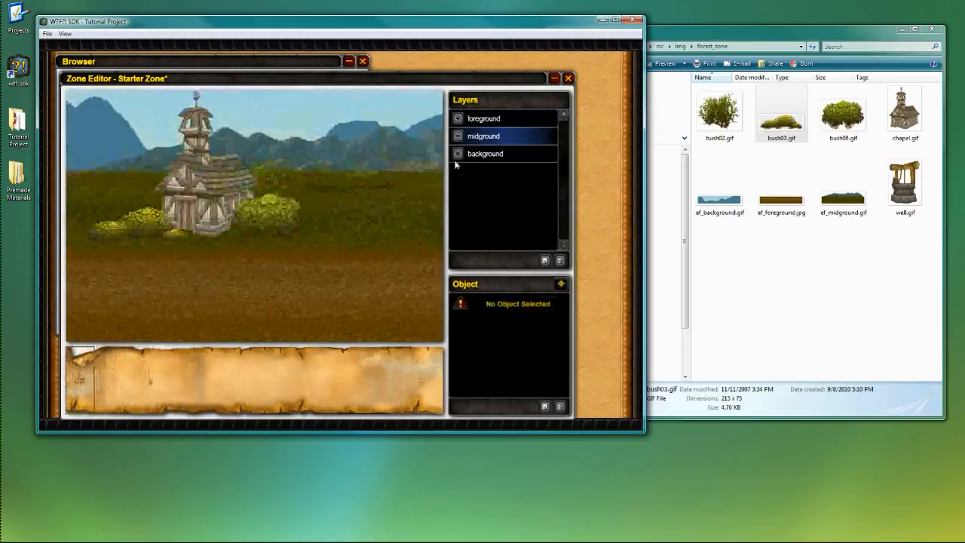
- Add a layer above the foreground layer and name it frontofplayer
left_click(519, 120)
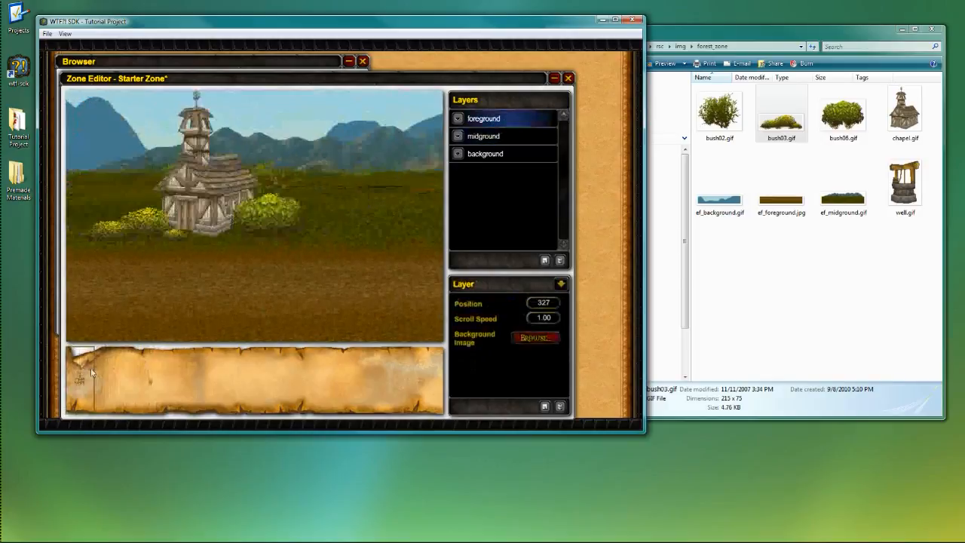
left_click(544, 261)
double_click(491, 120)
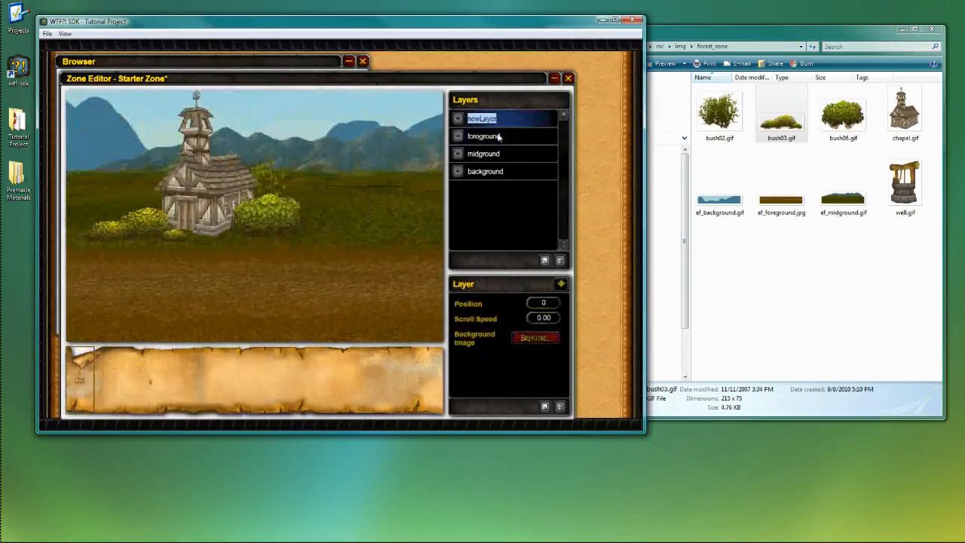
type("fo")
mouse_move(86, 373)
left_mouse_down()
mouse_move(121, 363)
mouse_move(72, 374)
left_mouse_up()
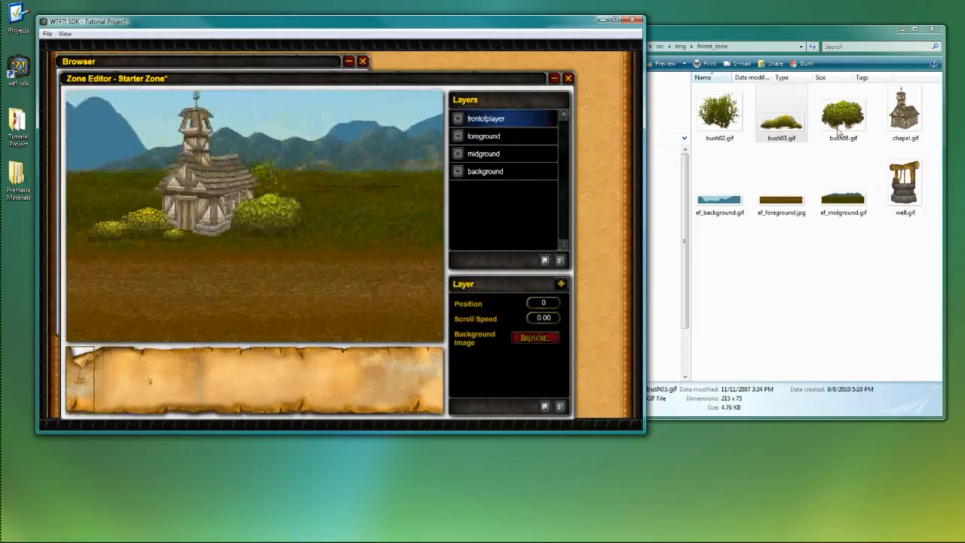
- Place bush02.gif, bush06.gif and bush03.gif on the frontofplayer layer along the road's near edge
left_click(720, 121)
left_click_drag(720, 121, 230, 320)
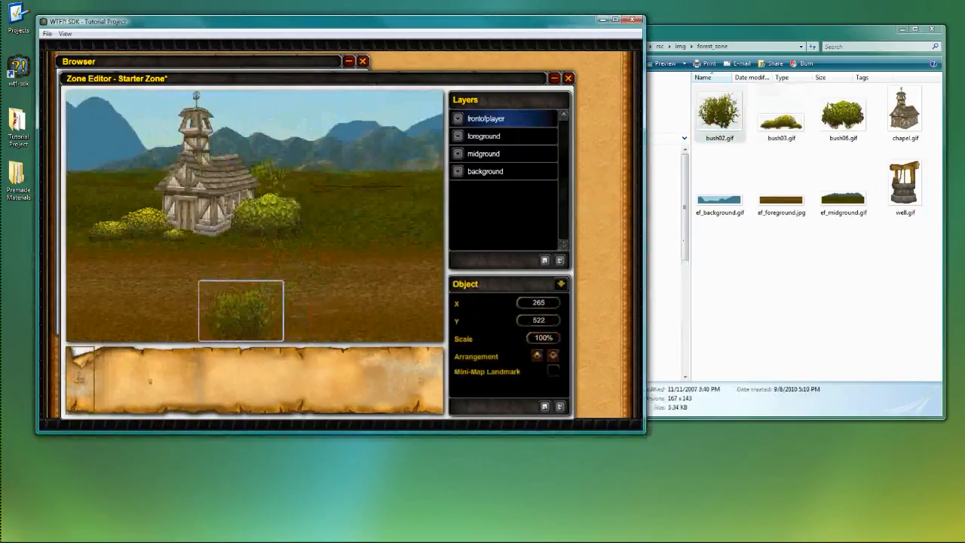
left_click_drag(842, 114, 361, 319)
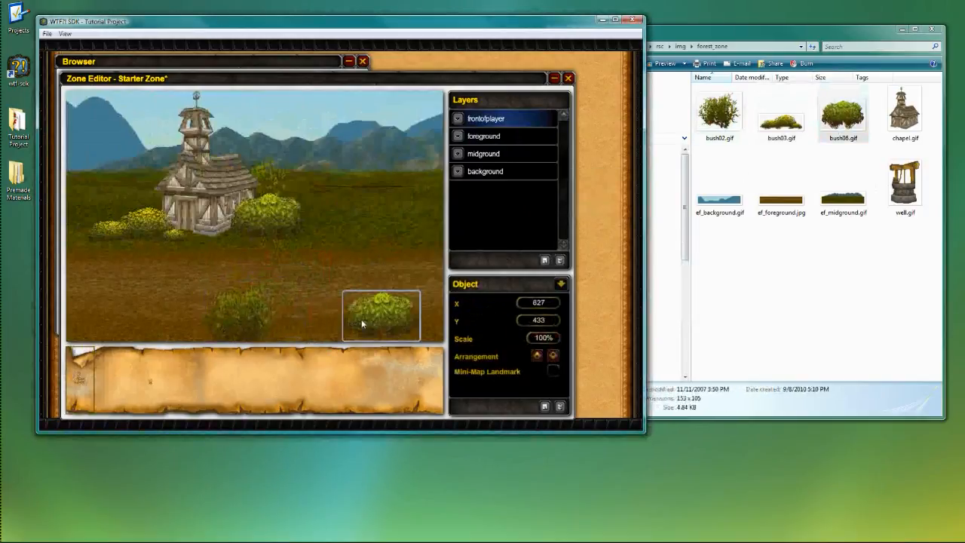
left_click(790, 128)
left_click_drag(790, 132, 200, 317)
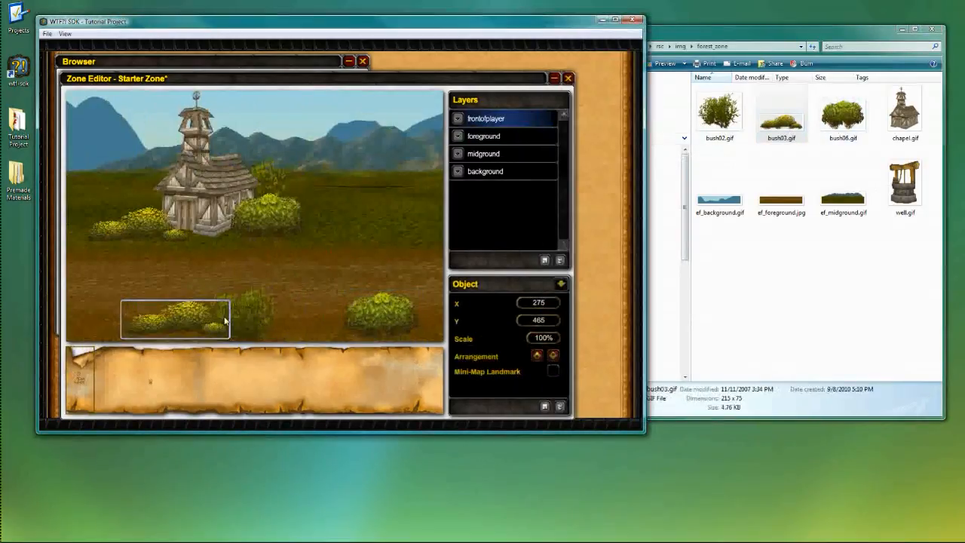
- Arrange the three roadside bushes in a row, with bush03 first, bush02 in the middle and bush06 last
left_click(260, 309)
left_click_drag(260, 309, 312, 304)
left_click(392, 315)
left_click_drag(202, 318, 230, 315)
left_click(308, 314)
left_click_drag(309, 314, 330, 294)
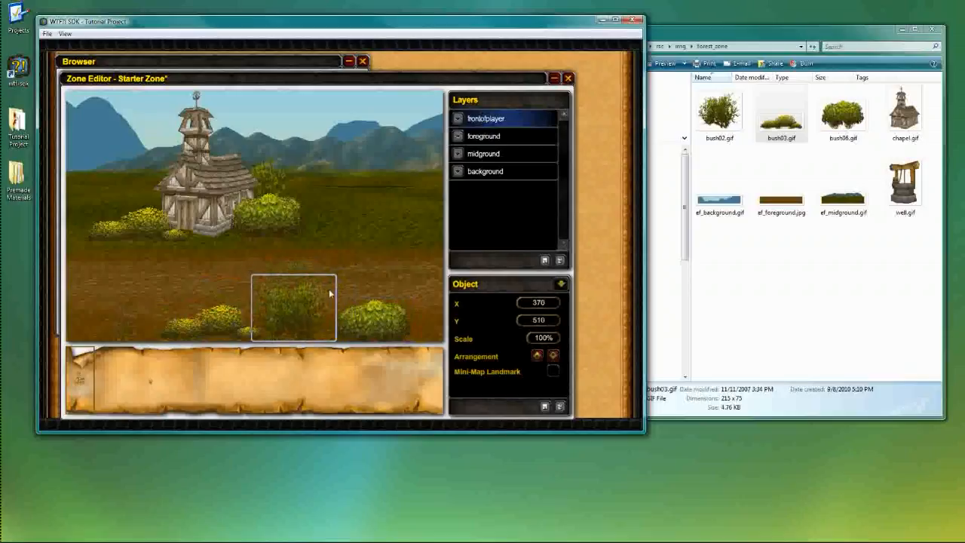
- Scale the middle roadside bush to 145% and shift it between its two neighbours
left_click_drag(547, 341, 581, 342)
mouse_move(291, 301)
left_mouse_down()
mouse_move(279, 284)
mouse_move(300, 288)
left_mouse_up()
left_click(317, 192)
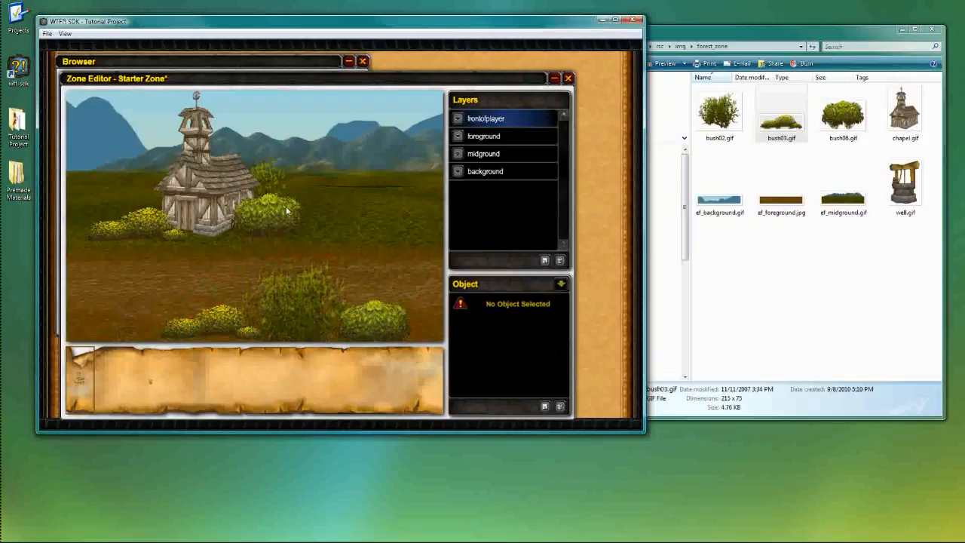
left_click(309, 297)
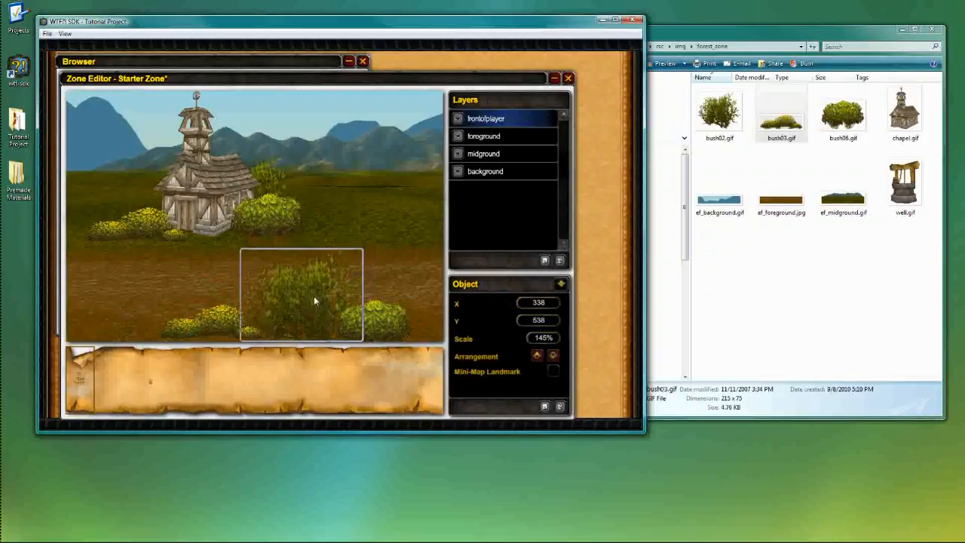
- Nudge the low yellow roadside bush towards the middle one, then scale the round bush to 155% and raise it slightly
left_click(221, 325)
left_click_drag(219, 322, 223, 327)
left_click_drag(382, 328, 369, 332)
left_click_drag(528, 338, 531, 338)
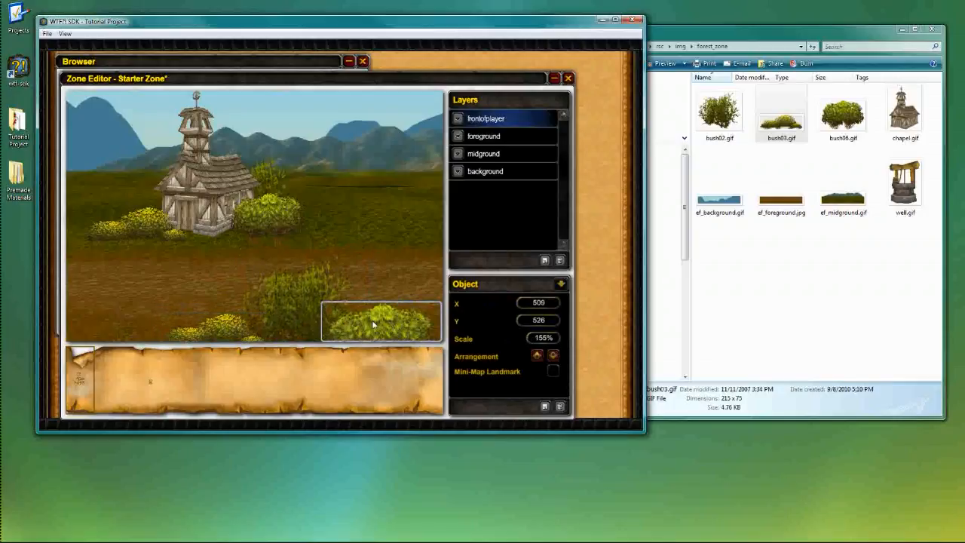
left_click_drag(375, 324, 372, 305)
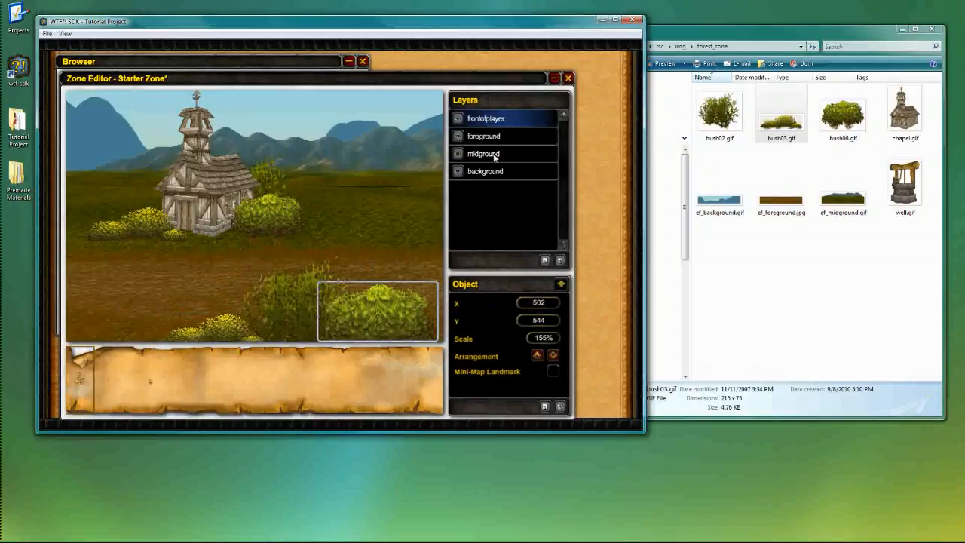
- Compare the position and scroll speed settings of all layers and examine how they scroll using the mini-map
left_click(516, 137)
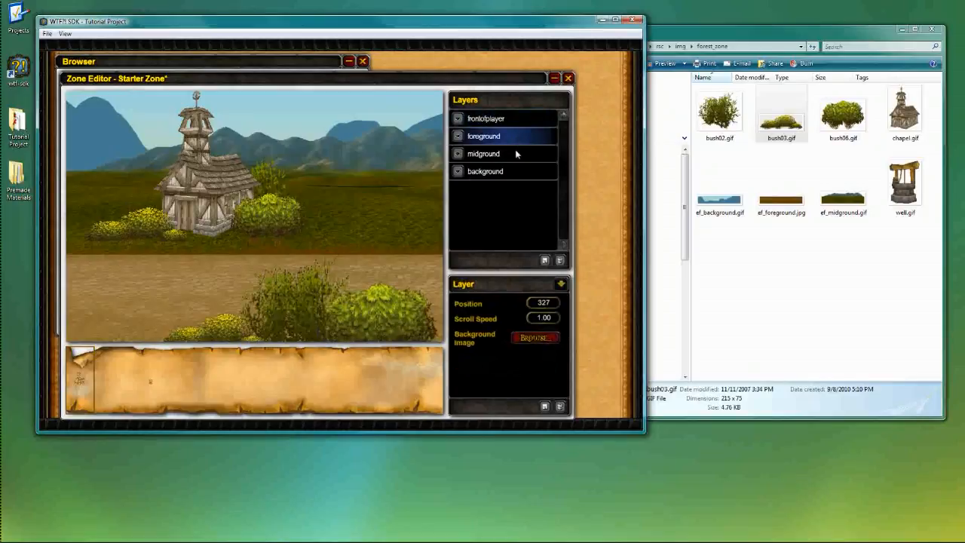
left_click(519, 153)
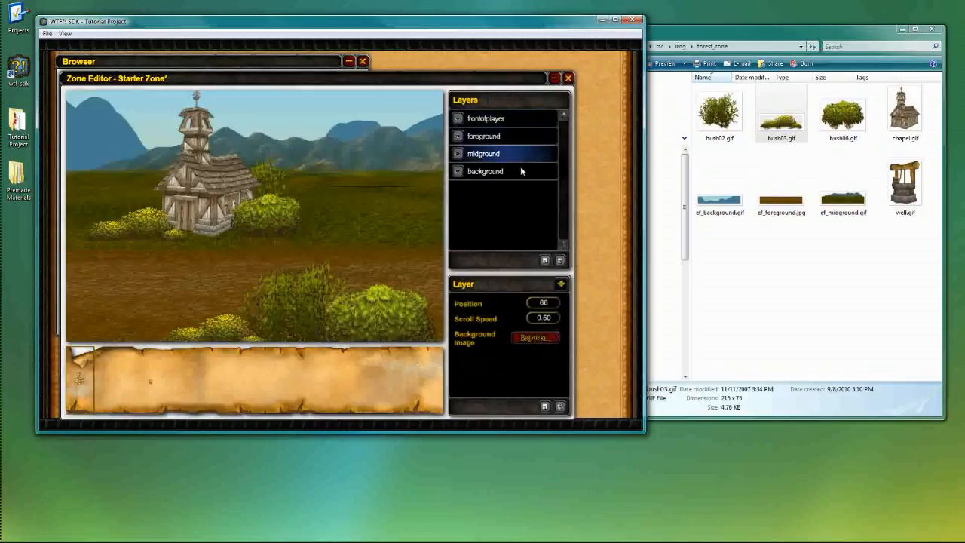
left_click(520, 171)
left_click(520, 119)
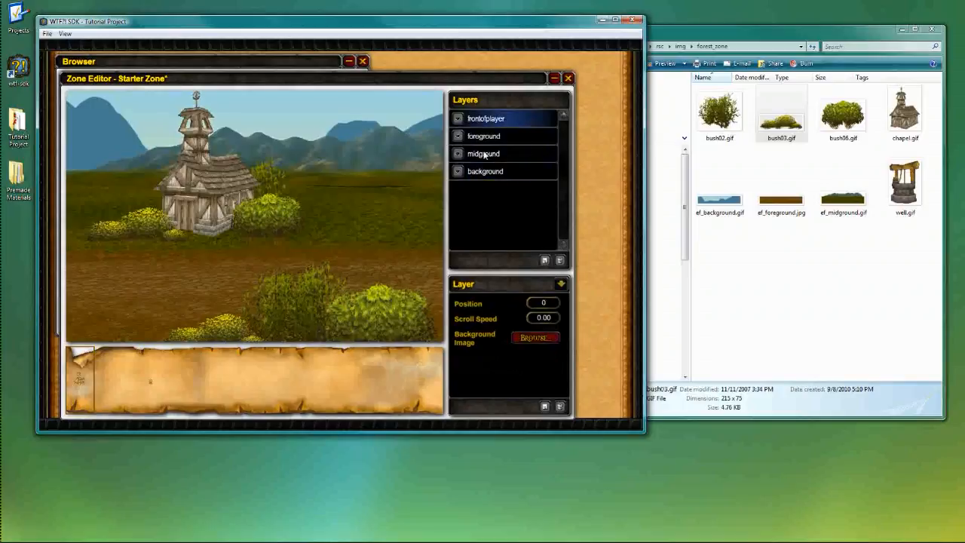
left_click_drag(96, 376, 70, 385)
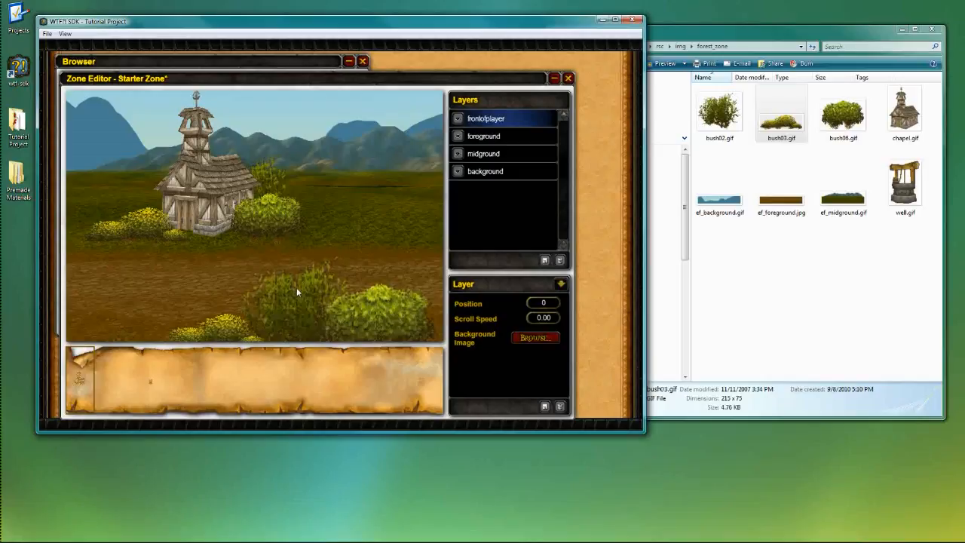
mouse_move(96, 368)
left_mouse_down()
mouse_move(117, 367)
mouse_move(65, 363)
left_mouse_up()
mouse_move(92, 357)
left_mouse_down()
mouse_move(172, 356)
mouse_move(85, 352)
left_mouse_up()
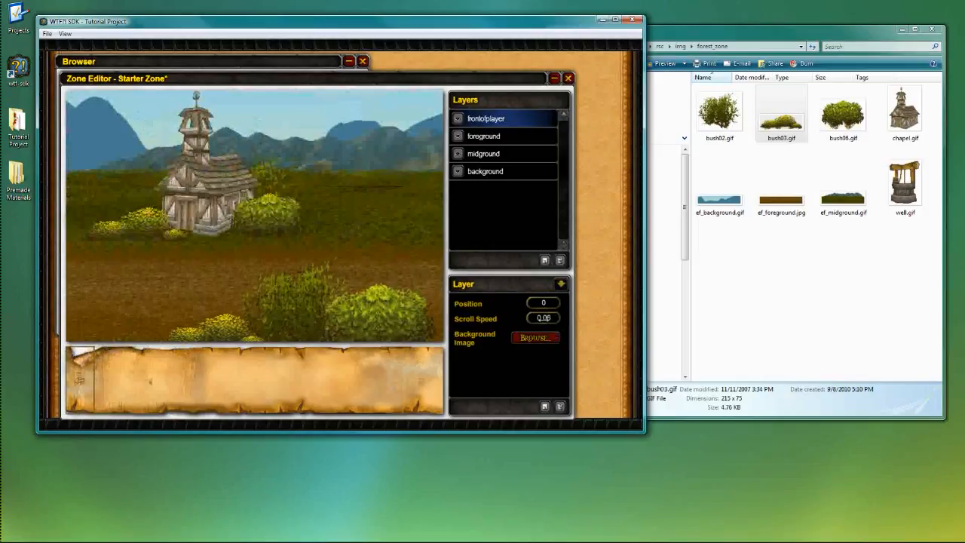
- Set the frontofplayer layer's scroll speed to 1.30 and test the scrolling on the mini-map
double_click(548, 318)
type("1.30")
mouse_move(92, 392)
left_mouse_down()
mouse_move(109, 386)
mouse_move(67, 402)
left_mouse_up()
mouse_move(96, 371)
left_mouse_down()
mouse_move(110, 379)
mouse_move(66, 388)
left_mouse_up()
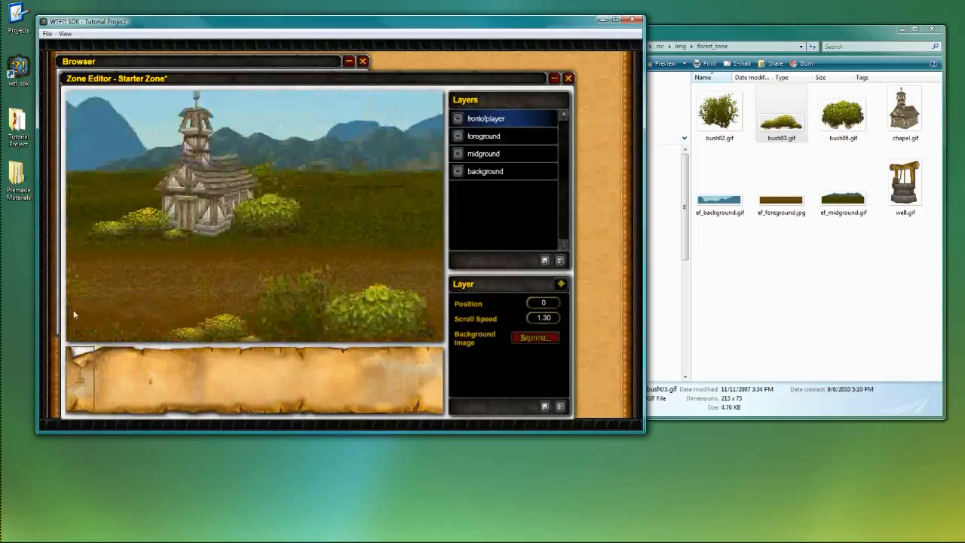
- Enlarge the low yellow roadside bush to 200% and reposition it just left of the middle bush
left_click(288, 301)
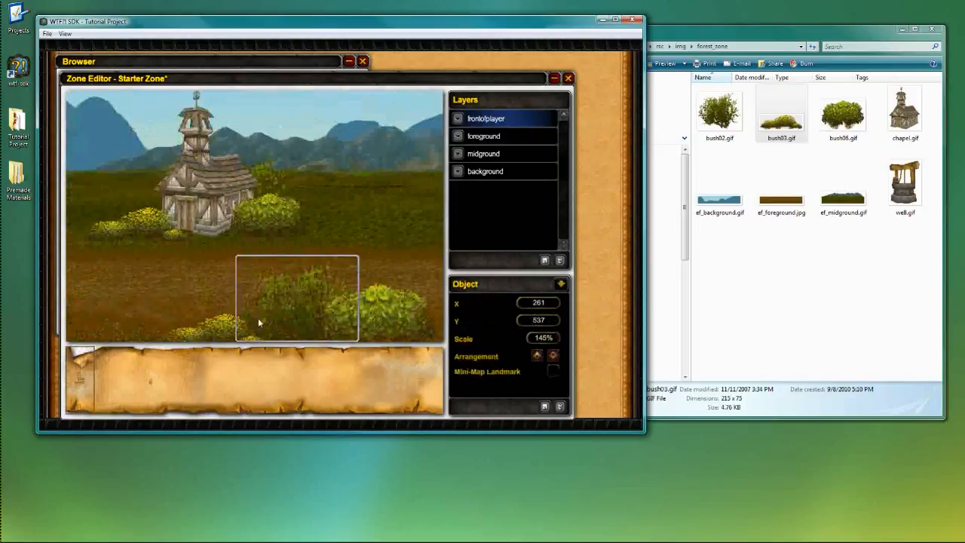
left_click(228, 330)
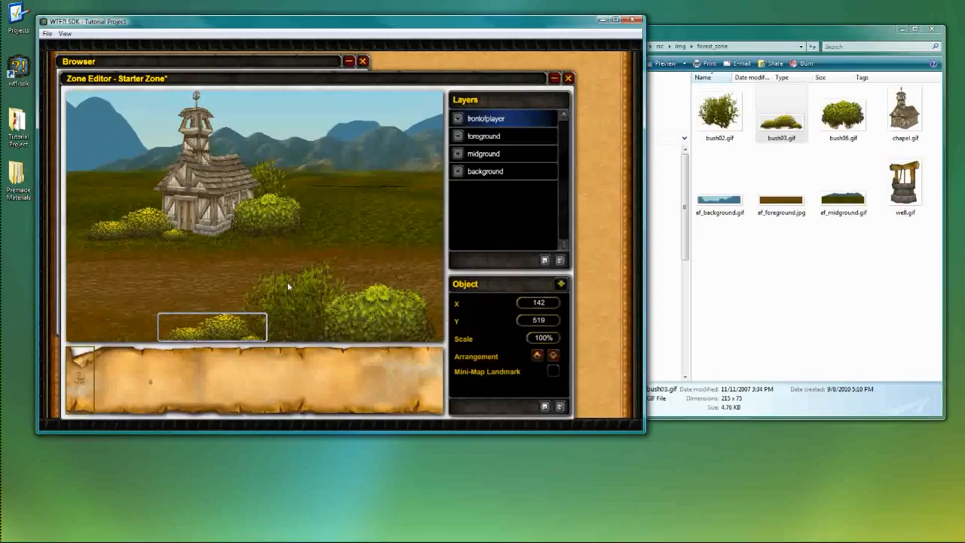
left_click_drag(237, 335, 213, 310)
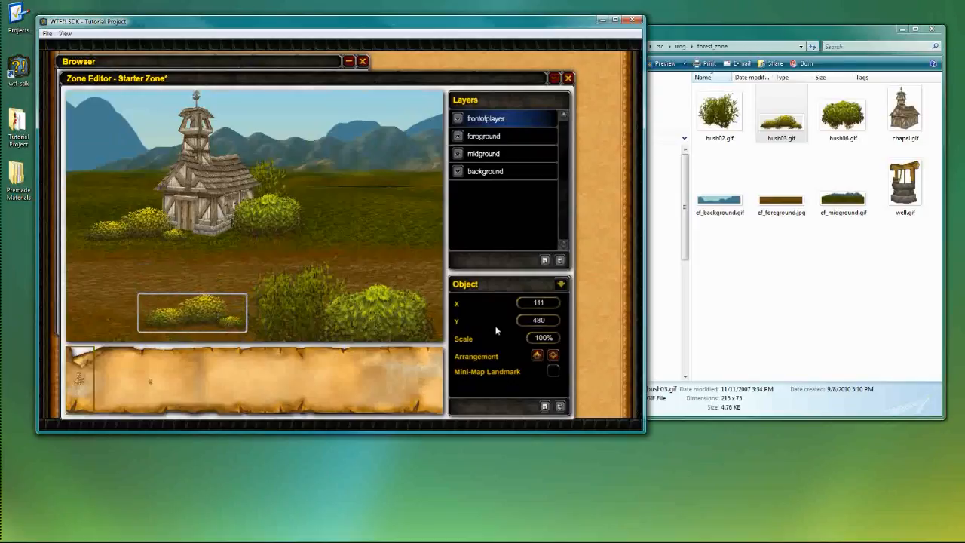
mouse_move(526, 338)
left_mouse_down()
mouse_move(543, 338)
mouse_move(529, 337)
left_mouse_up()
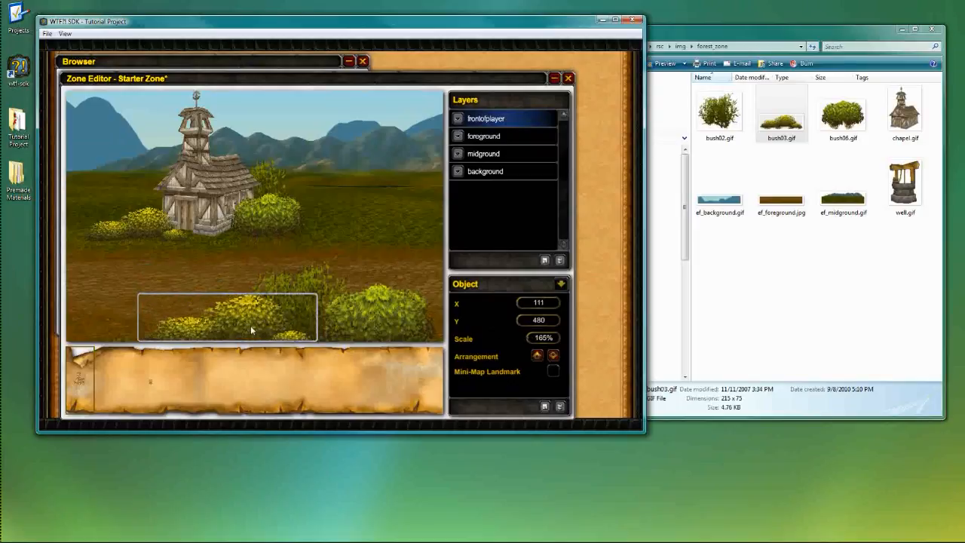
left_click_drag(250, 329, 220, 310)
left_click_drag(540, 340, 547, 340)
left_click_drag(251, 312, 232, 325)
- Bring the middle roadside bush forward, scale it to 180% and set it between the yellow and round bushes
left_click(339, 272)
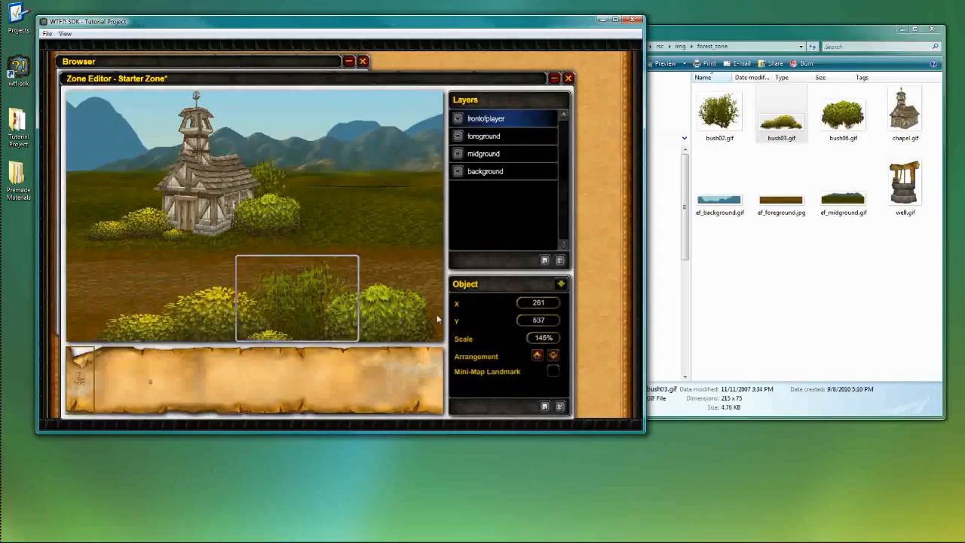
mouse_move(310, 309)
left_mouse_down()
mouse_move(308, 298)
mouse_move(328, 313)
left_mouse_up()
left_click(536, 356)
left_click_drag(543, 338, 552, 338)
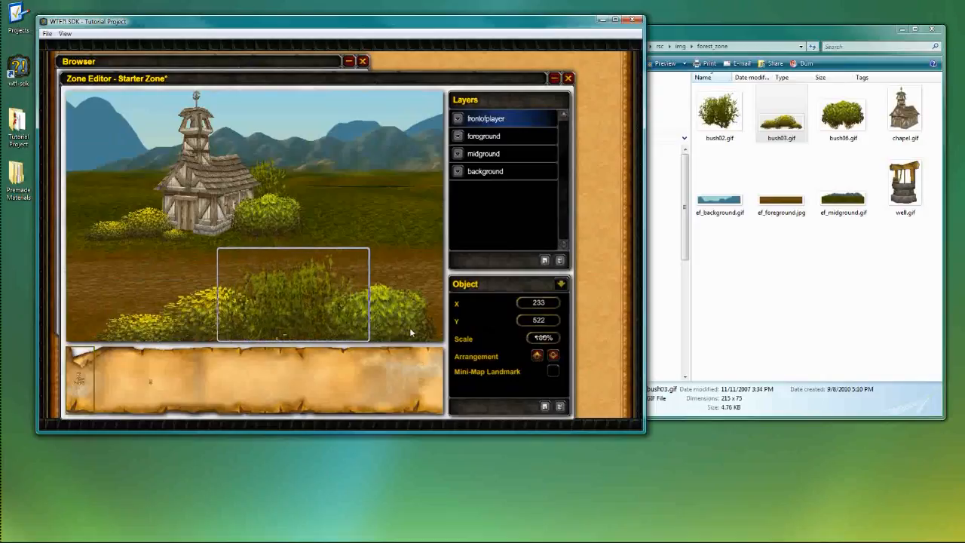
left_click_drag(276, 305, 266, 312)
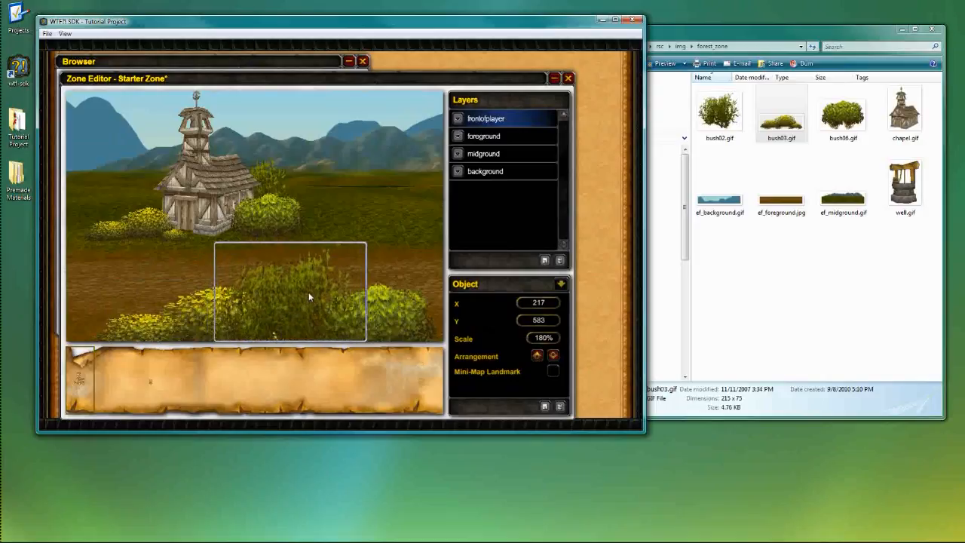
- Bring the round roadside bush forward, adjust its position beside the middle bush, and deselect it
left_click_drag(393, 316, 421, 318)
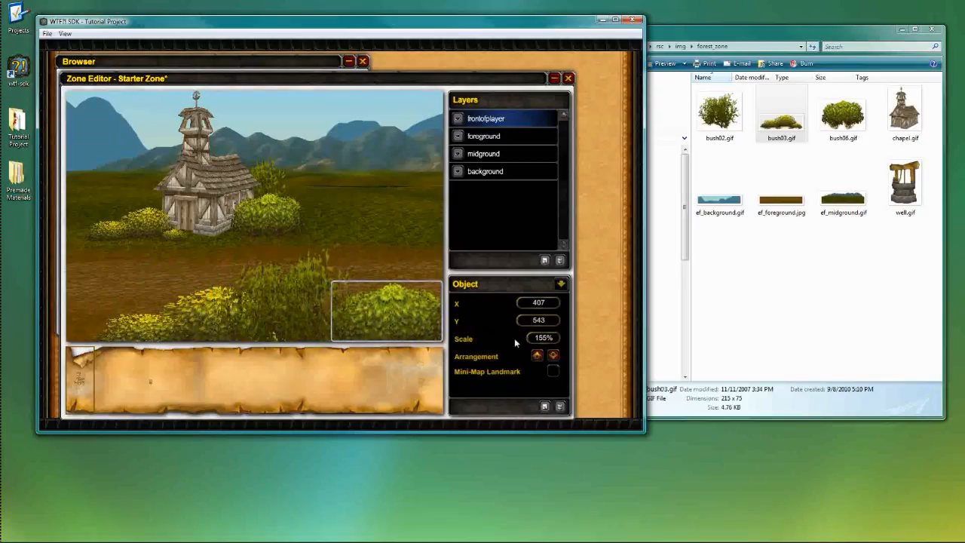
left_click(537, 356)
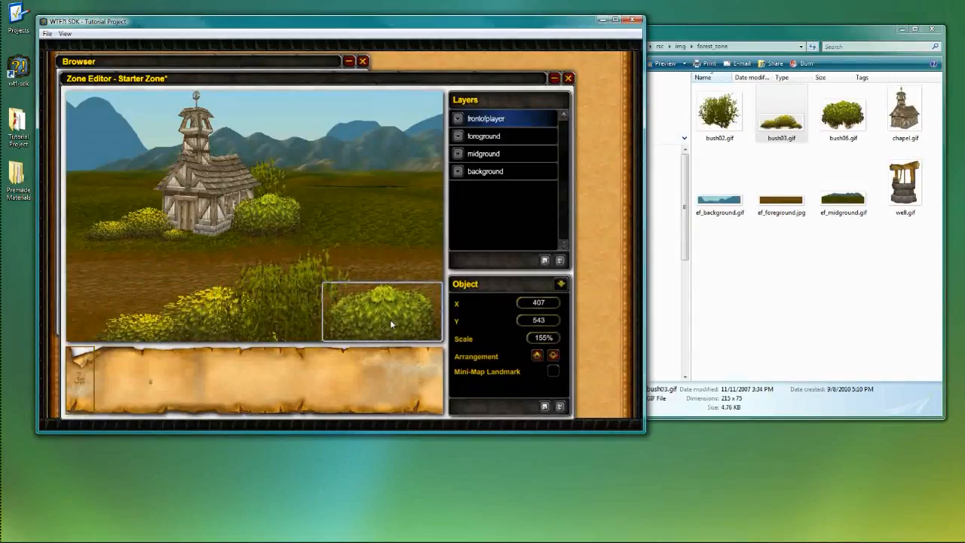
left_click(357, 247)
left_click(380, 178)
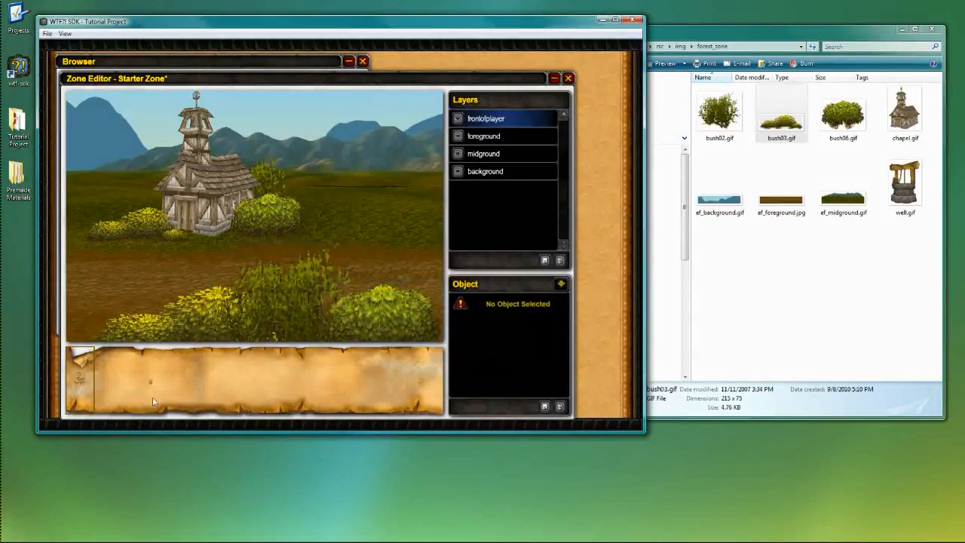
- Move the round roadside bush farther right along the road and check the cluster's placement against the chapel
mouse_move(84, 386)
left_mouse_down()
mouse_move(131, 383)
mouse_move(75, 397)
left_mouse_up()
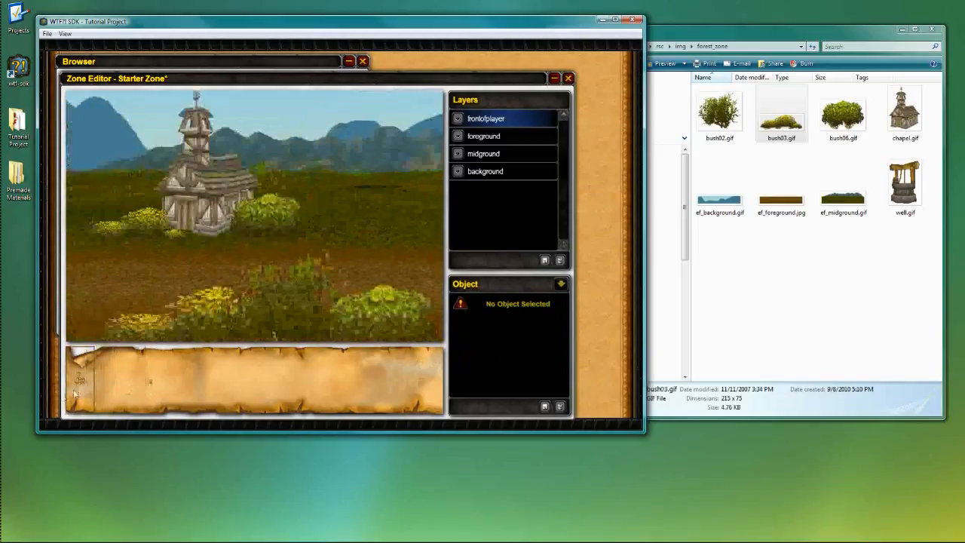
left_click(363, 337)
left_click(94, 380)
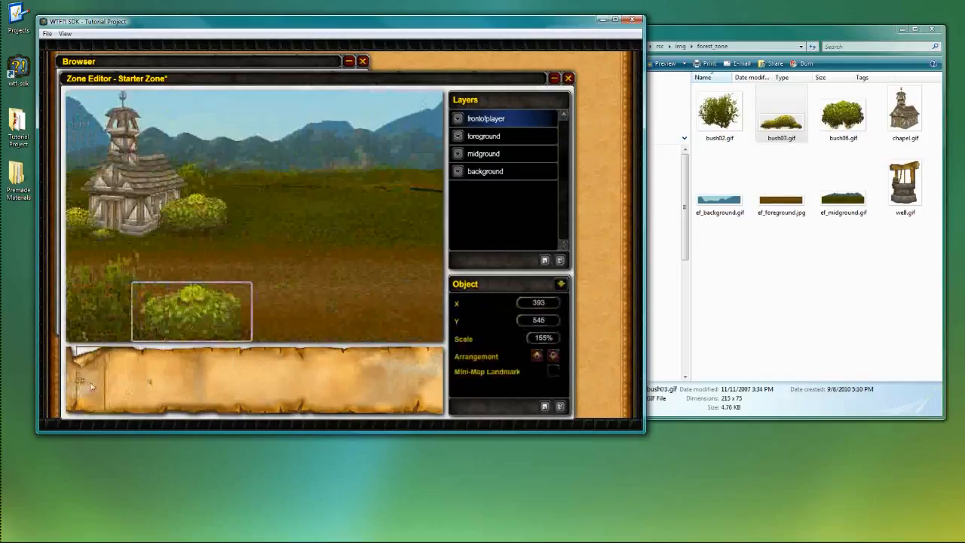
left_click_drag(167, 325, 346, 270)
left_click(346, 306)
left_click(336, 323)
left_click_drag(335, 322, 404, 329)
left_click(397, 244)
left_click(106, 404)
left_click_drag(113, 395, 64, 409)
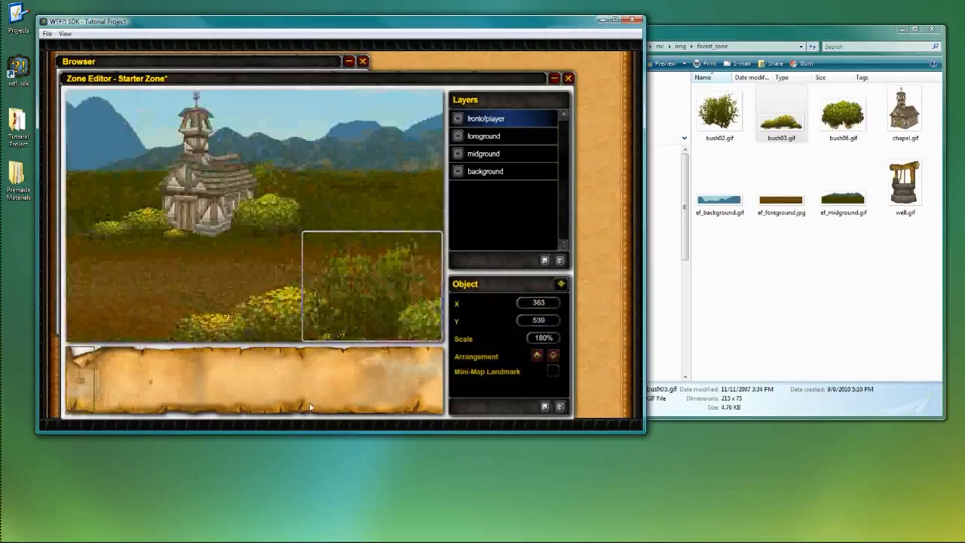
- Shift the middle, yellow and round roadside bushes farther right along the road, keeping them together as a cluster
left_click(89, 386)
left_click_drag(166, 312, 289, 307)
left_click_drag(97, 317, 221, 324)
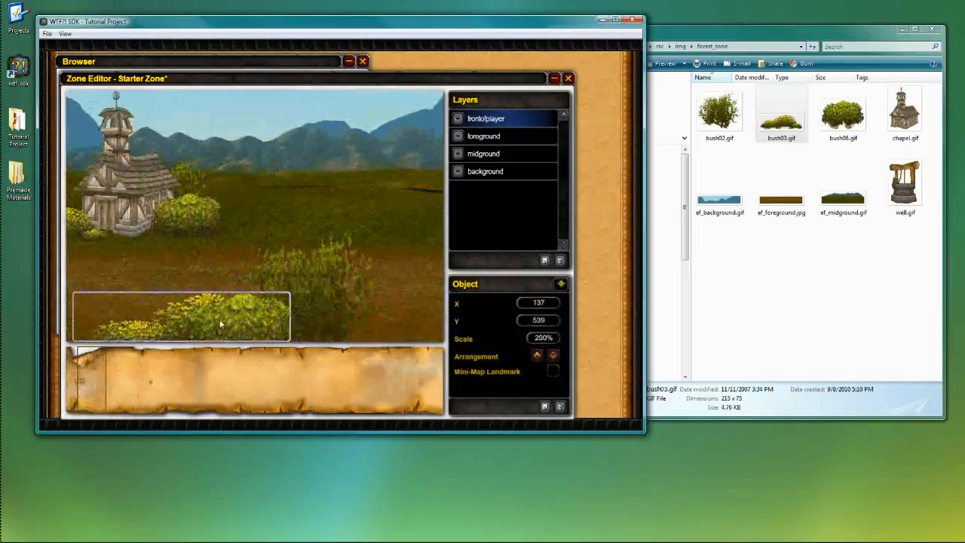
left_click_drag(141, 329, 151, 307)
left_click_drag(270, 310, 400, 298)
left_click(186, 290)
left_click_drag(186, 290, 160, 319)
- Preview the scrolling of the front bushes from the zone's start past the chapel
mouse_move(109, 368)
left_mouse_down()
mouse_move(123, 368)
mouse_move(81, 365)
mouse_move(131, 365)
mouse_move(93, 375)
mouse_move(121, 370)
mouse_move(98, 368)
mouse_move(117, 356)
mouse_move(79, 373)
mouse_move(151, 367)
mouse_move(73, 381)
left_mouse_up()
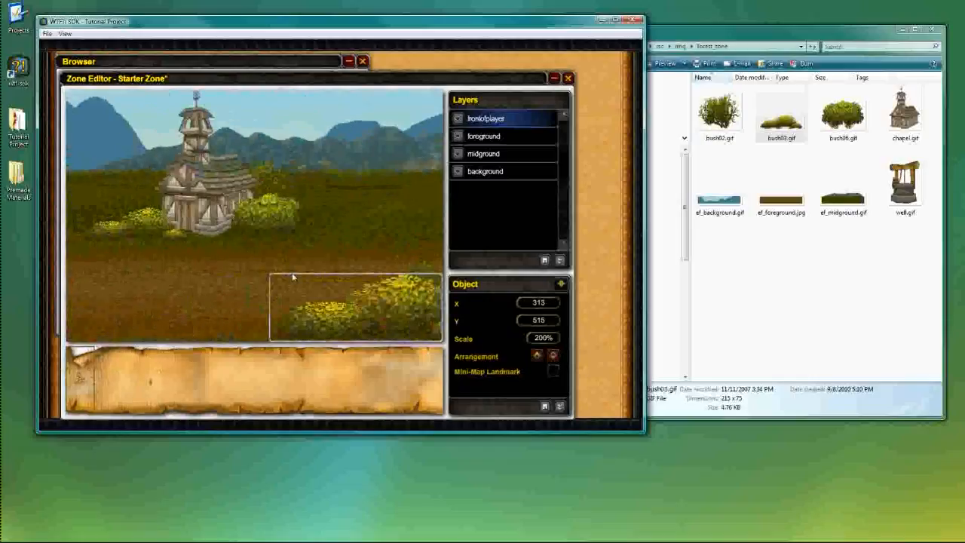
left_click(238, 339)
key("Right")
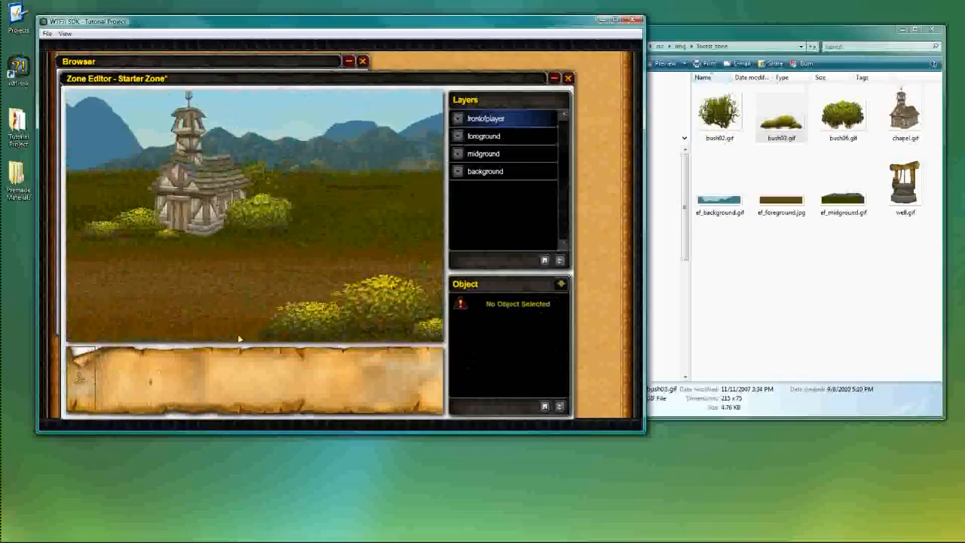
key("Right")
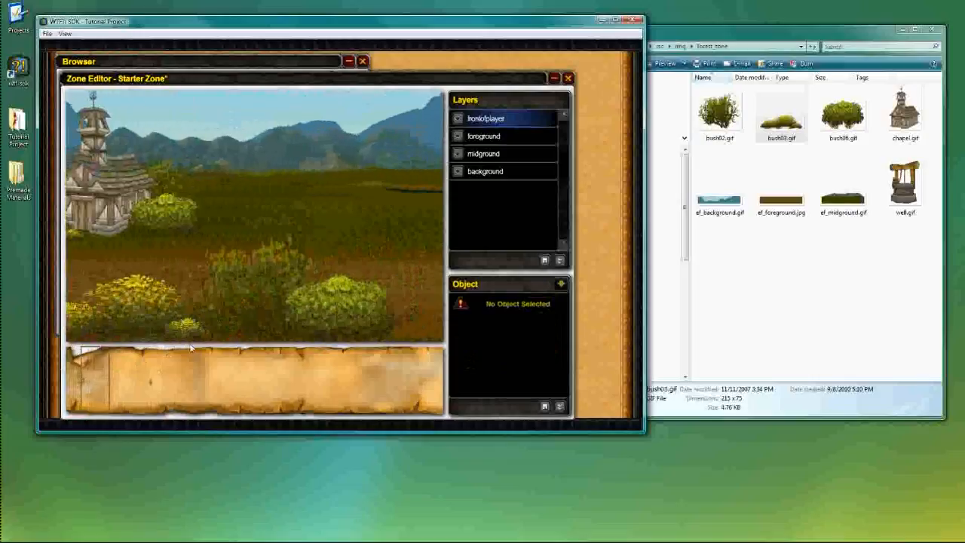
key("Right")
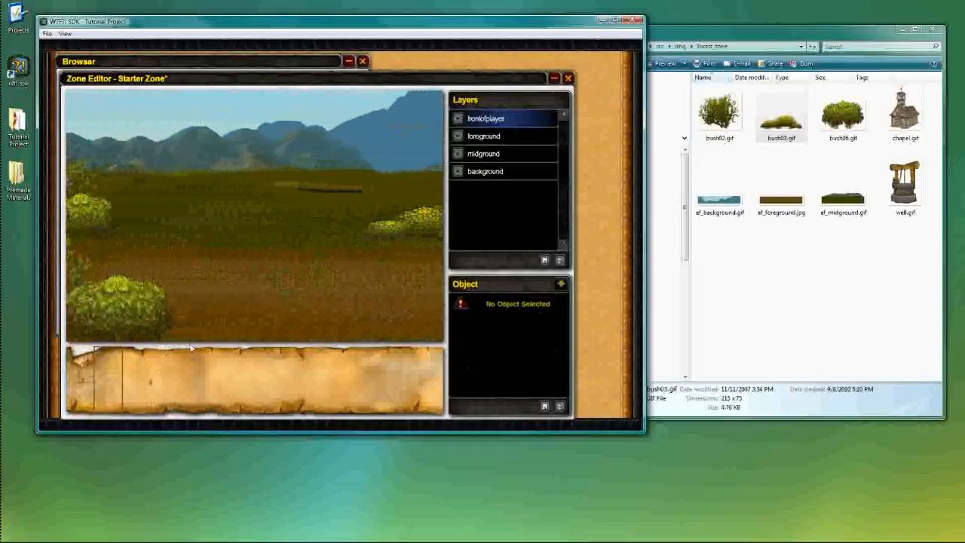
- Return the view to the chapel at the zone's start and save the Starter Zone
key("Left")
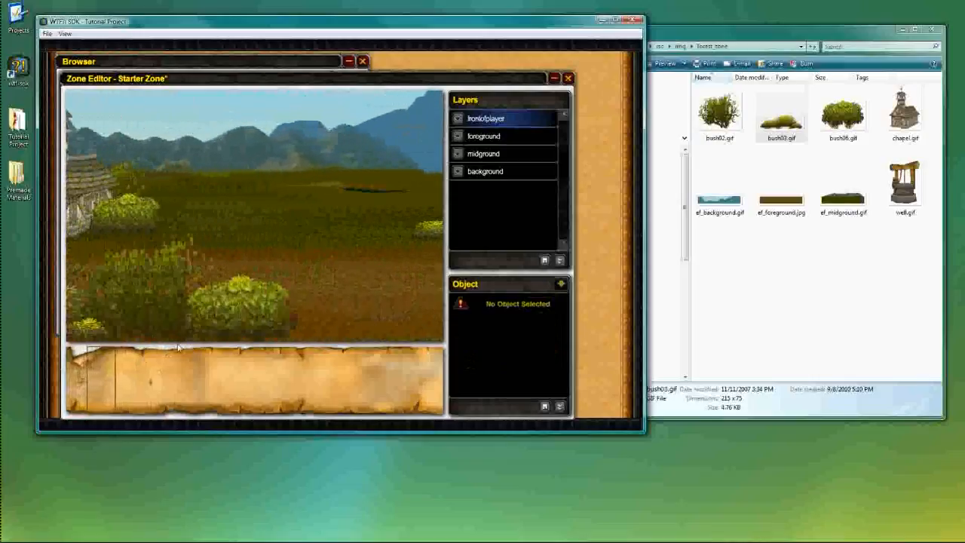
key("Left")
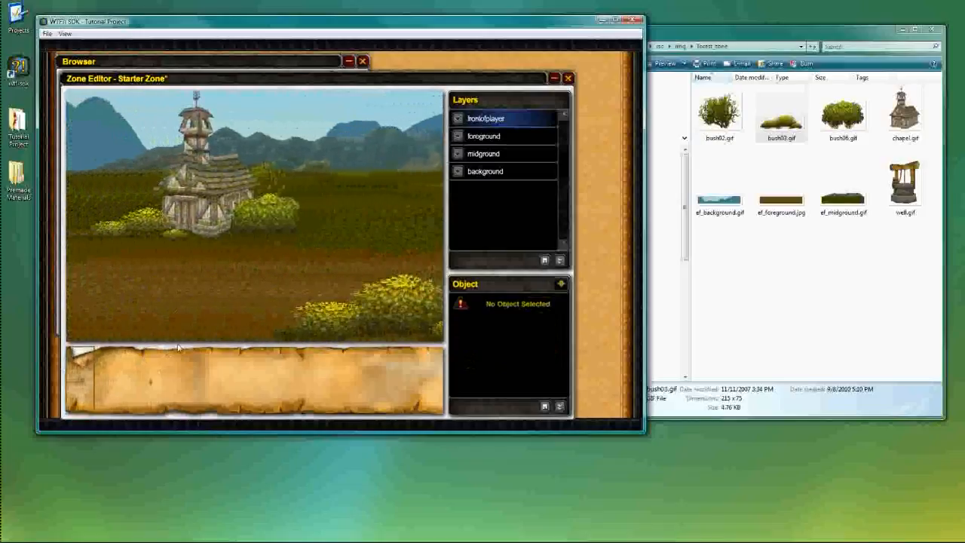
key("ctrl+s")
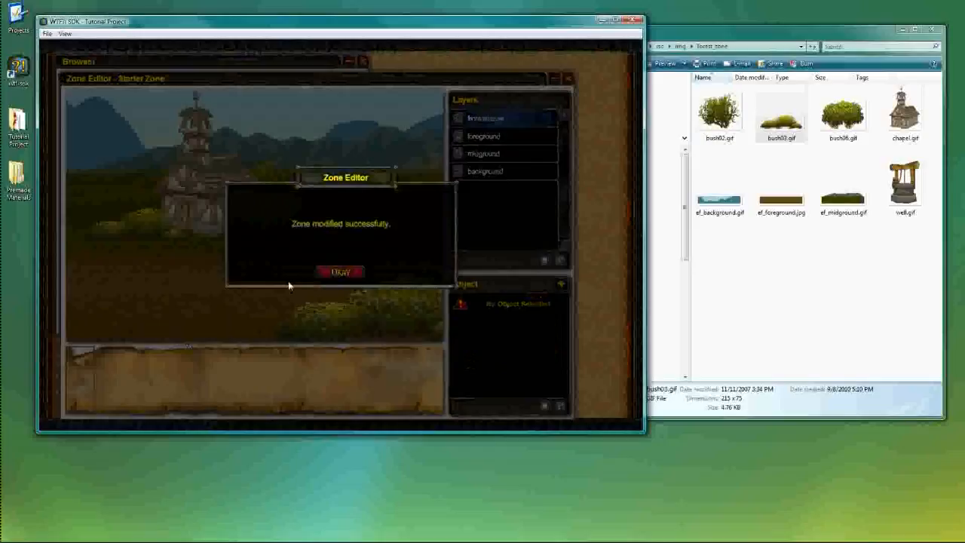
left_click(339, 272)
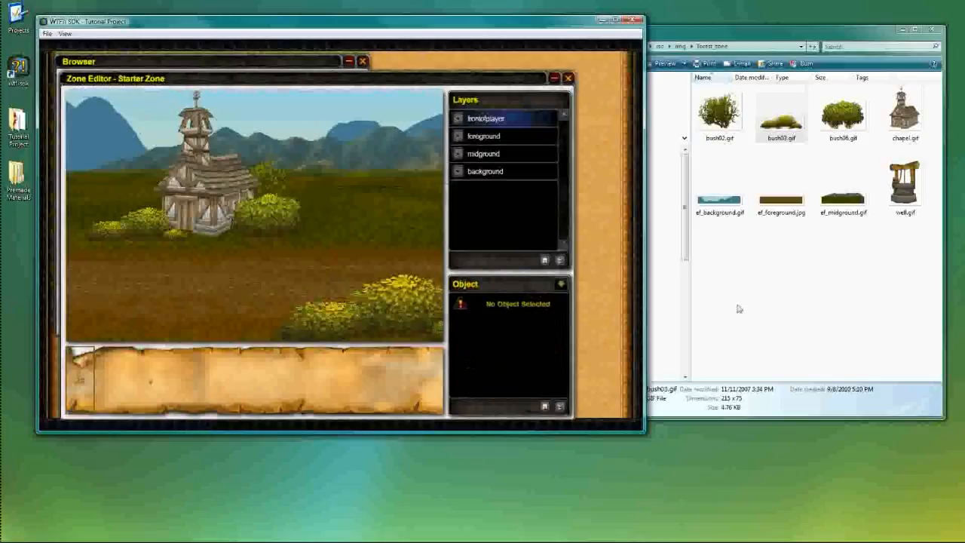
- Go to the Tutorial Project folder, open Tutorial Project.html in the browser, and enter the game with the gnome rogue
left_click(807, 349)
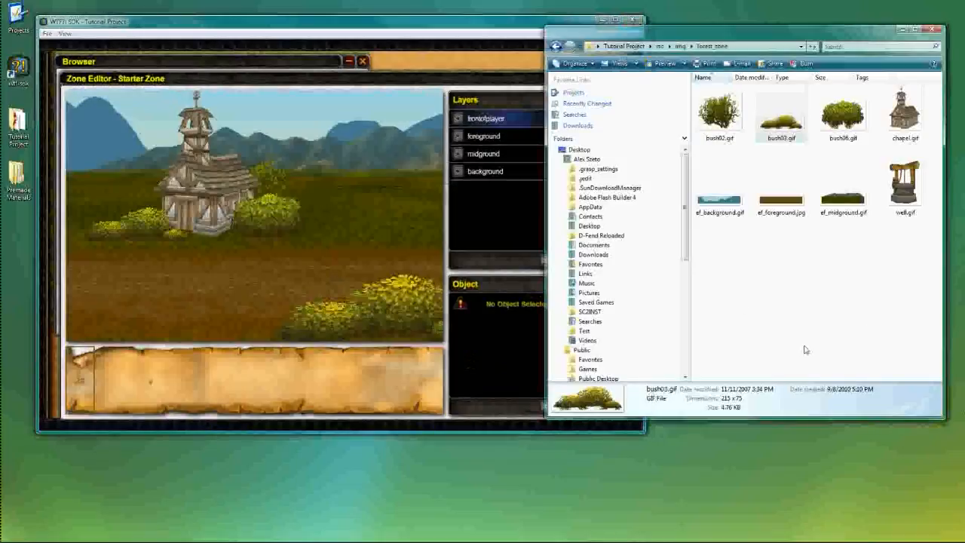
left_click(633, 48)
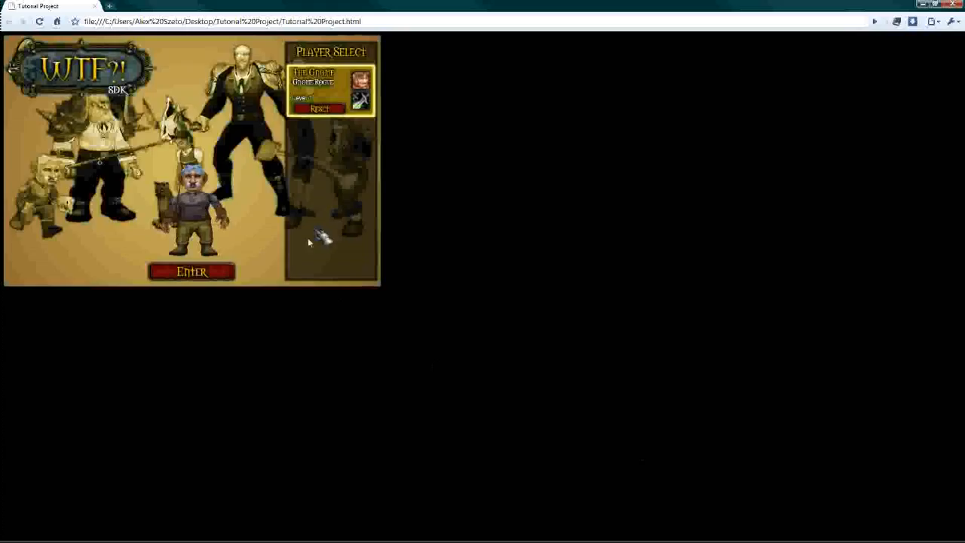
left_click(192, 272)
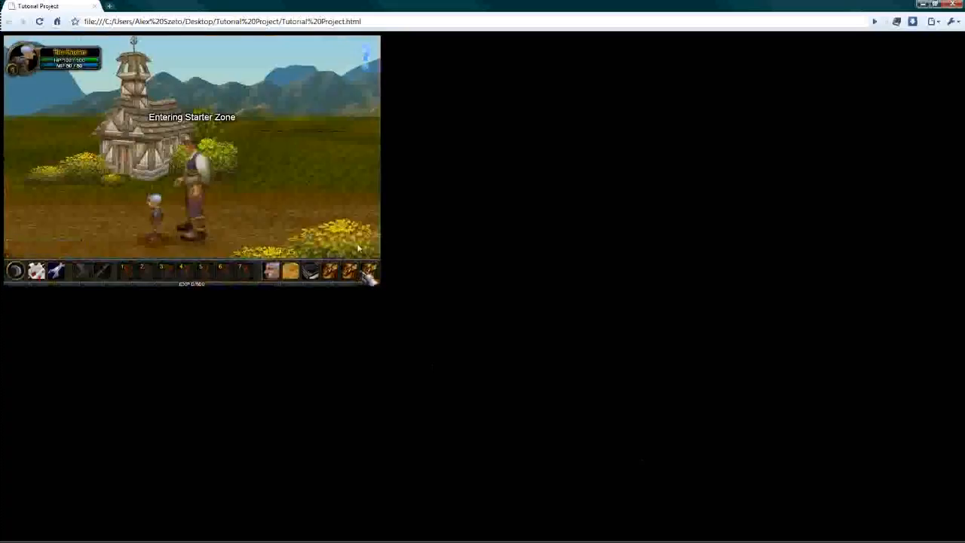
- Walk the gnome along the road past the chapel and back to check how the front bushes cover the player
key("Right")
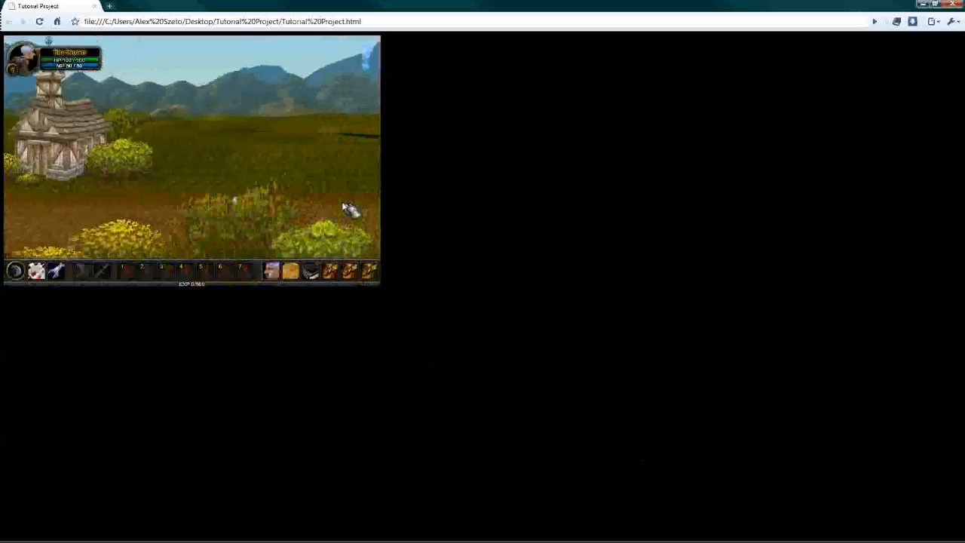
key("Right")
key("Left")
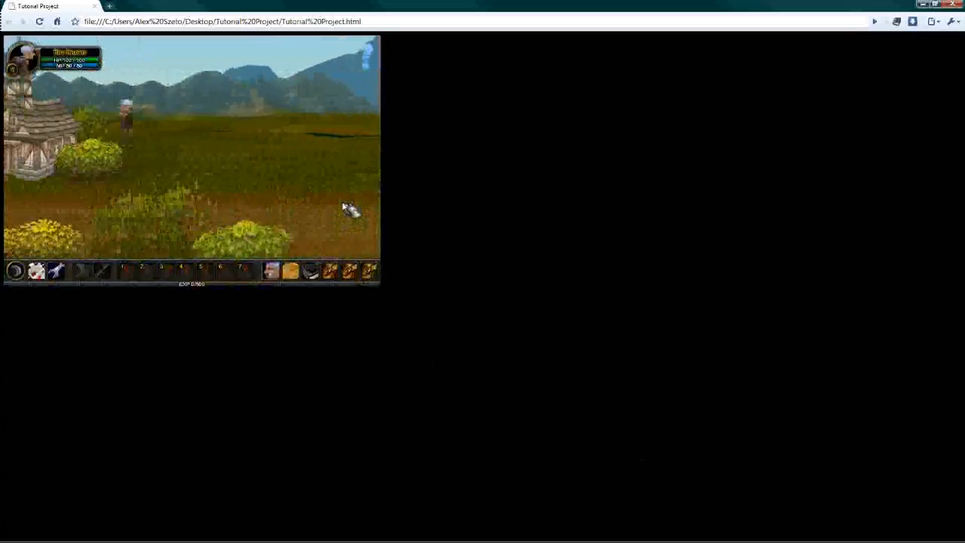